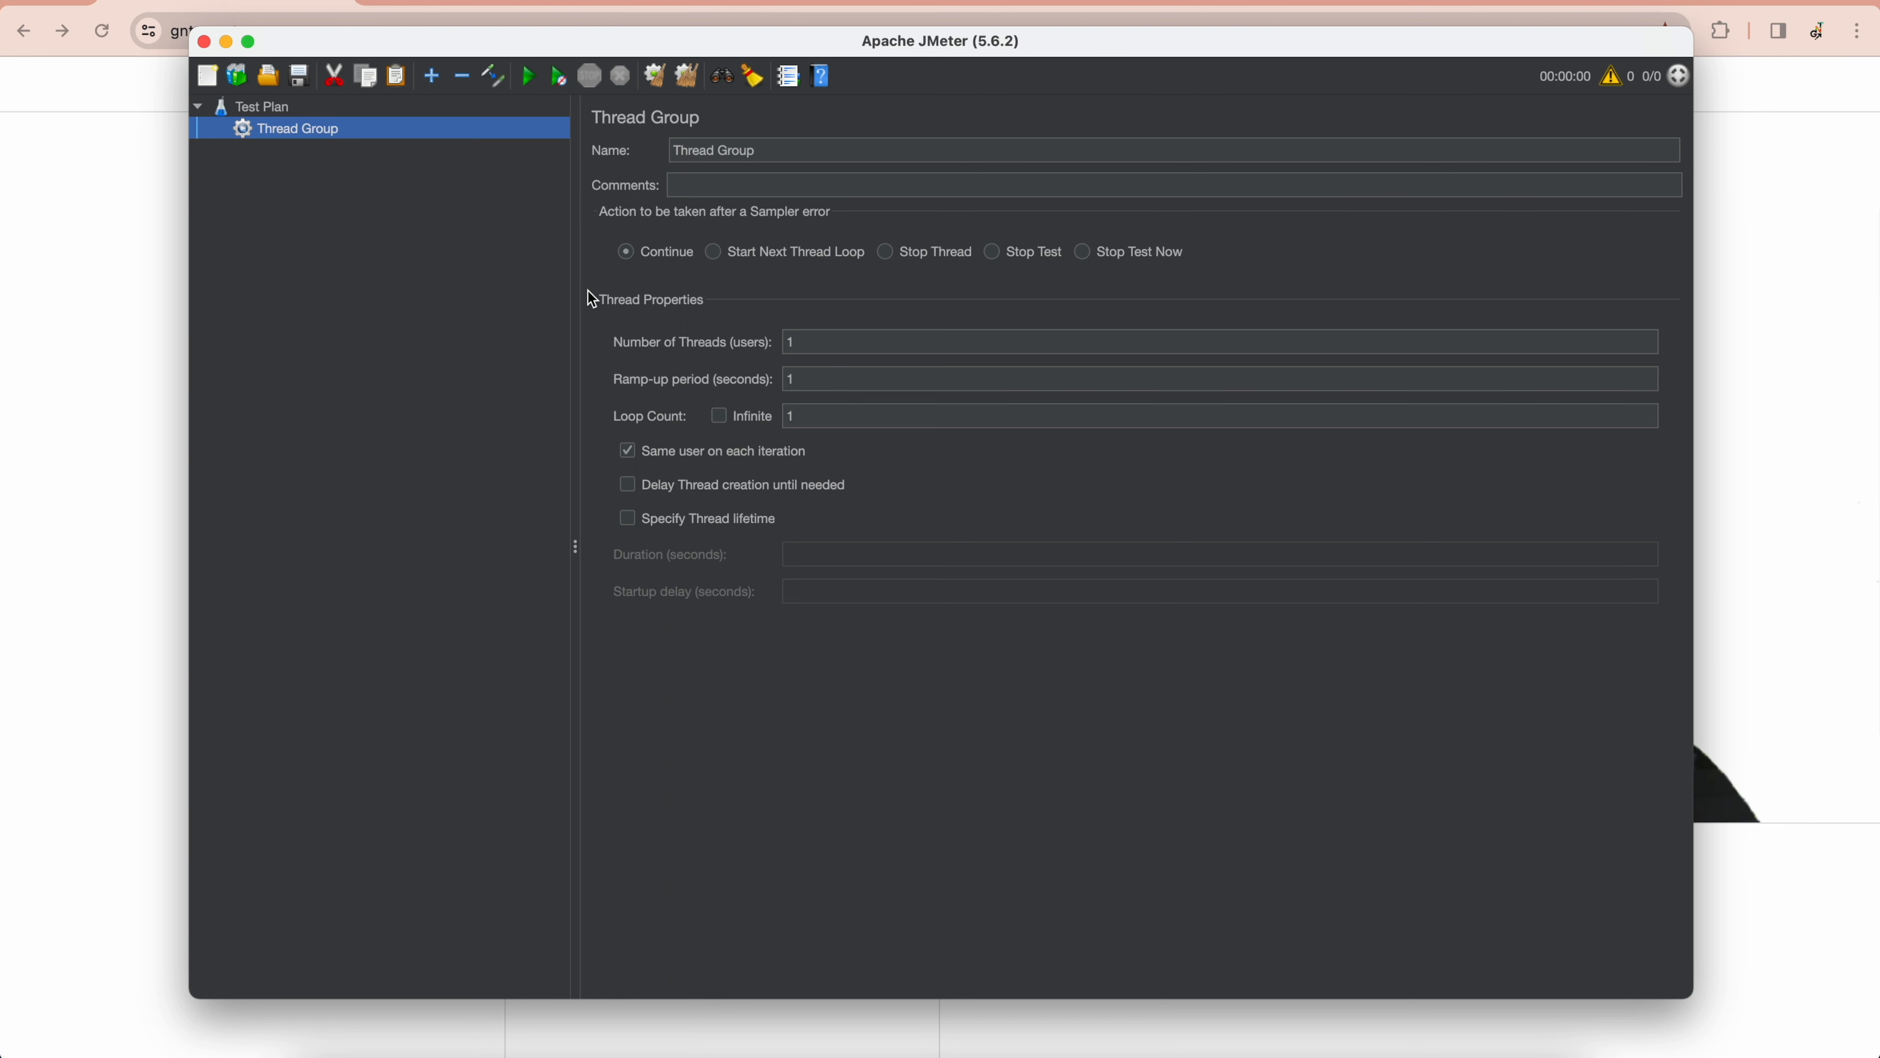
- Add an HTTP Request sampler to the Thread Group
{"action": "right_click", "coordinate": [429, 124]}
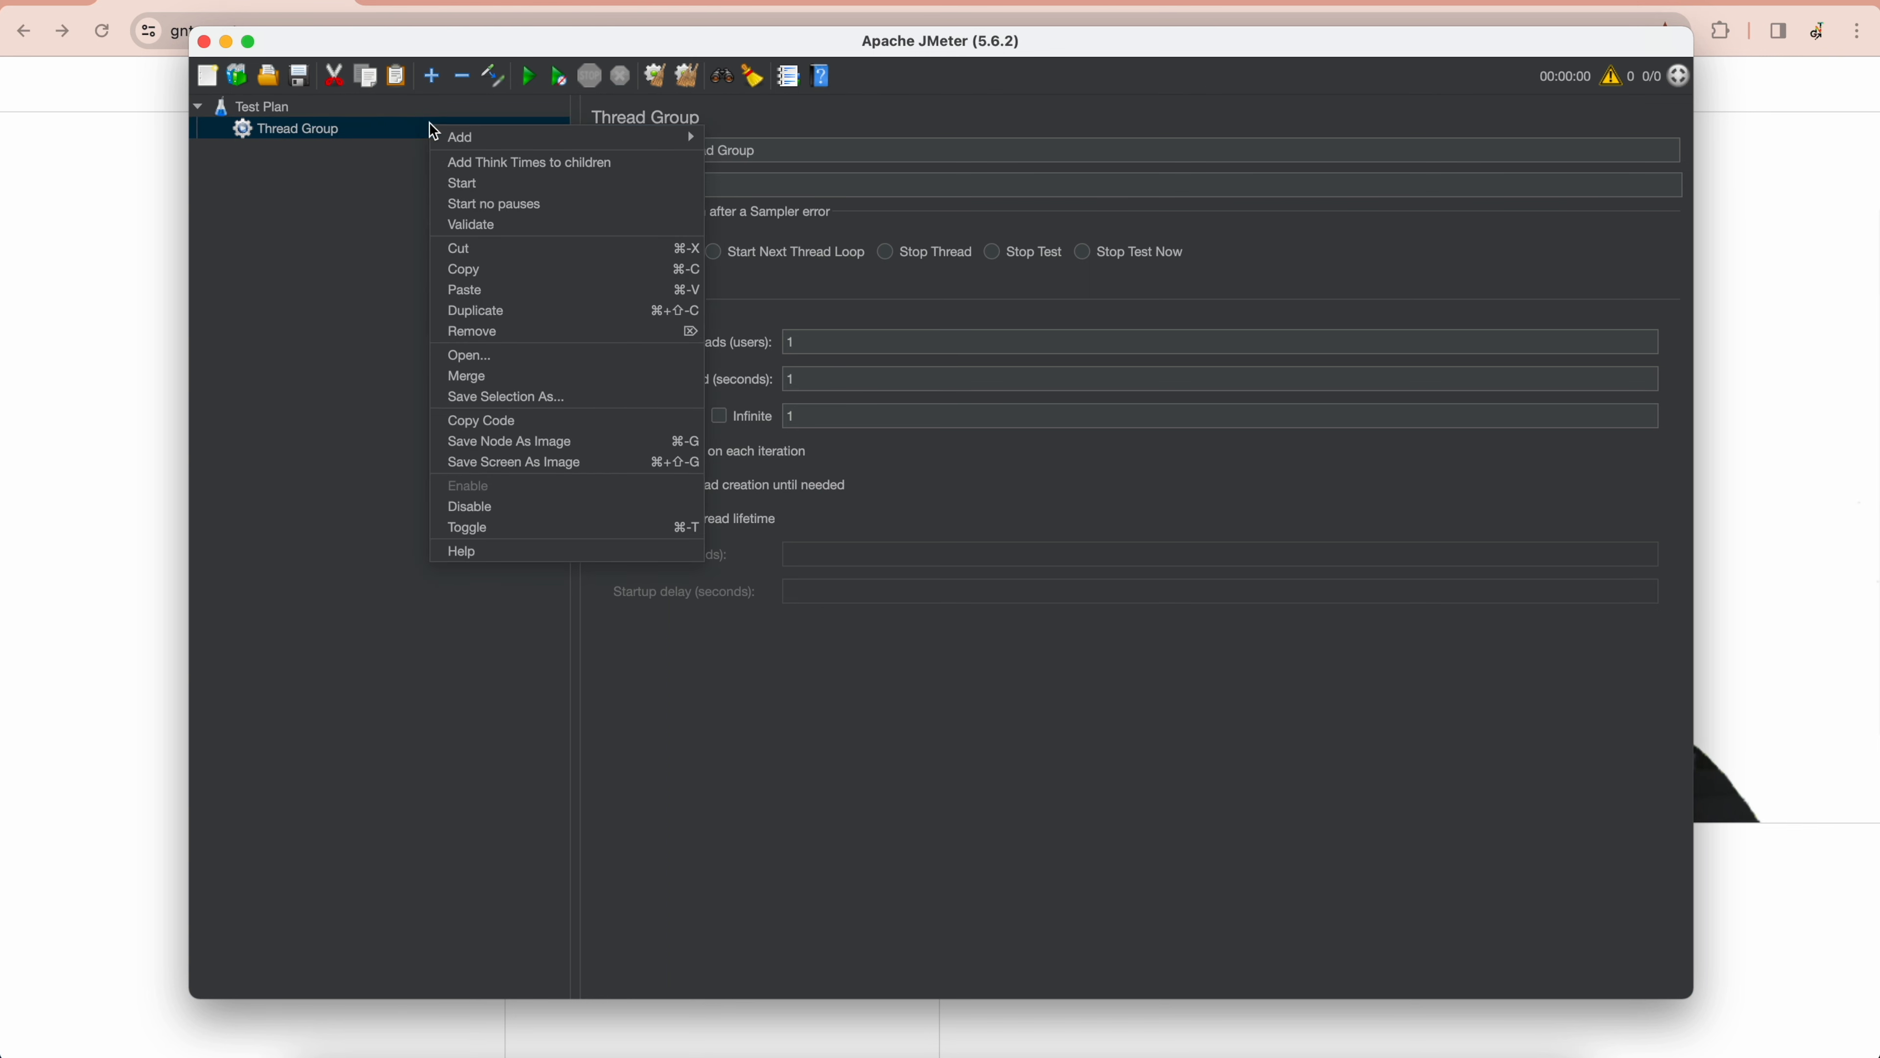
{"action": "mouse_move", "coordinate": [666, 137]}
{"action": "mouse_move", "coordinate": [779, 145]}
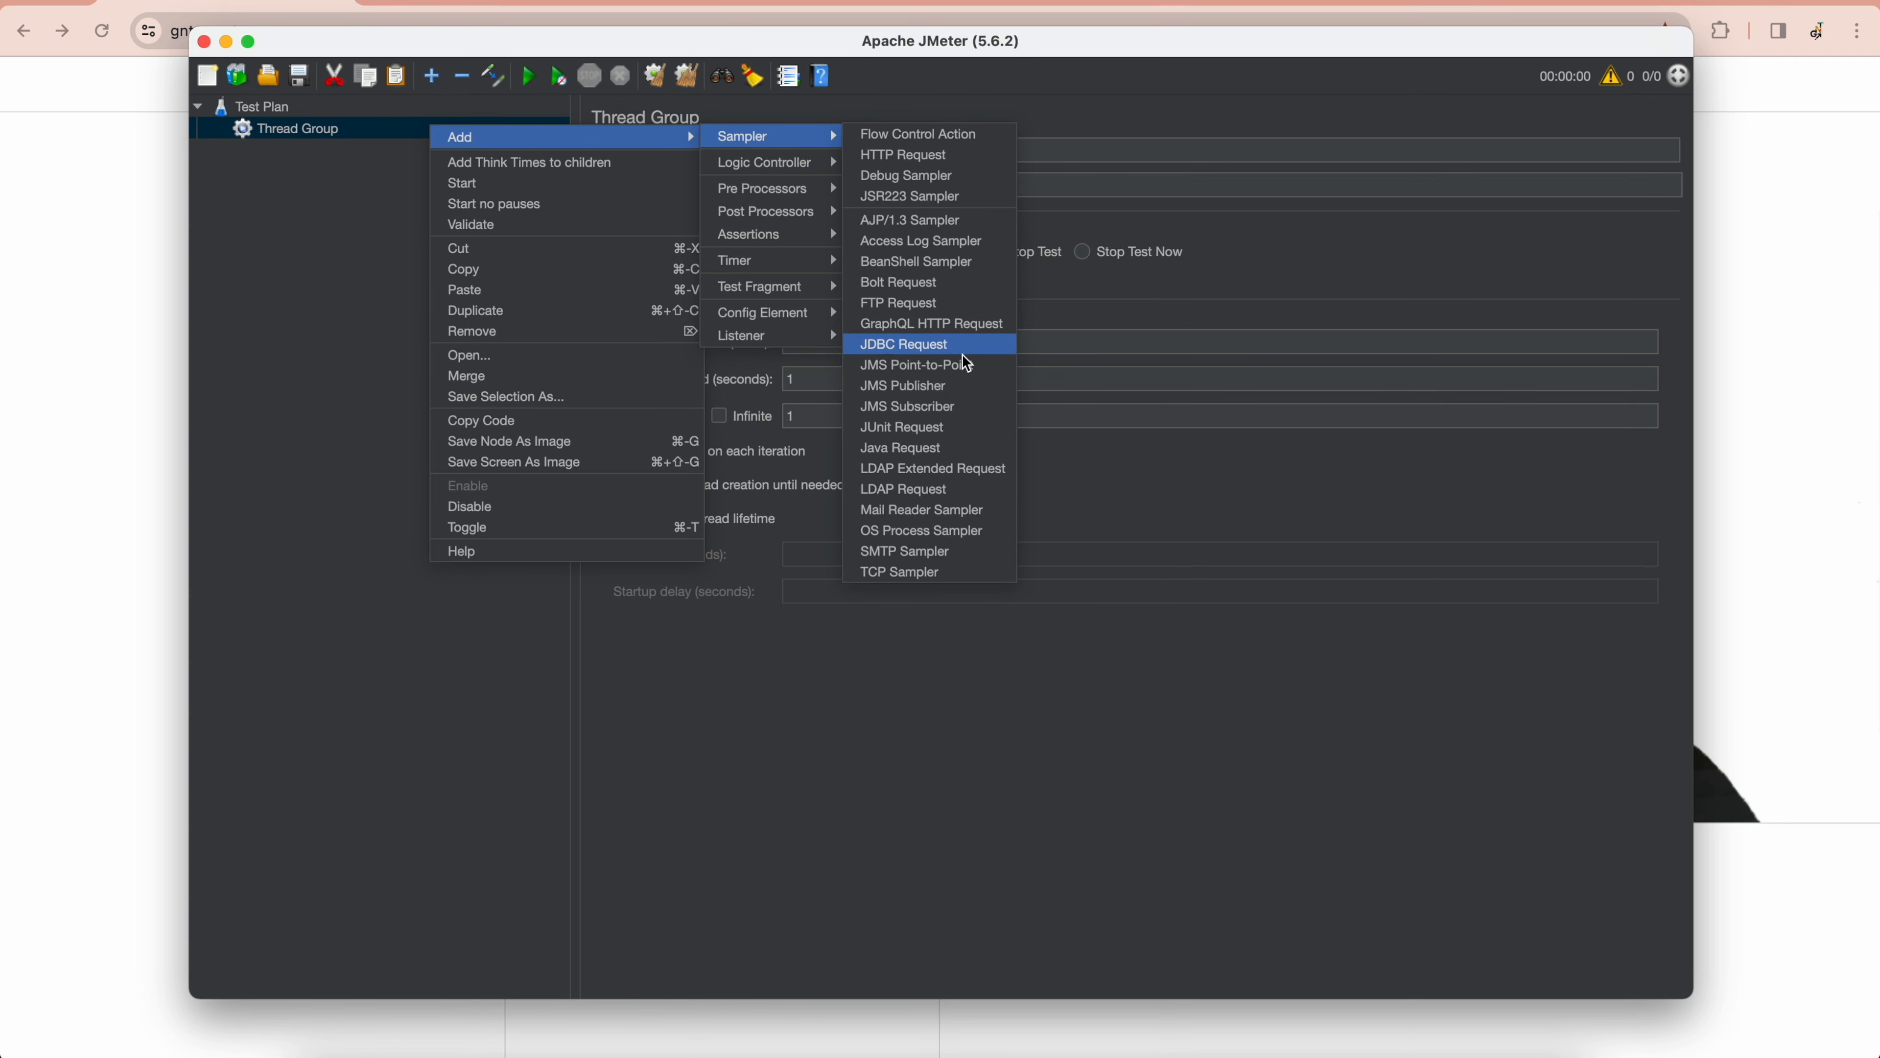
{"action": "left_click", "coordinate": [932, 155]}
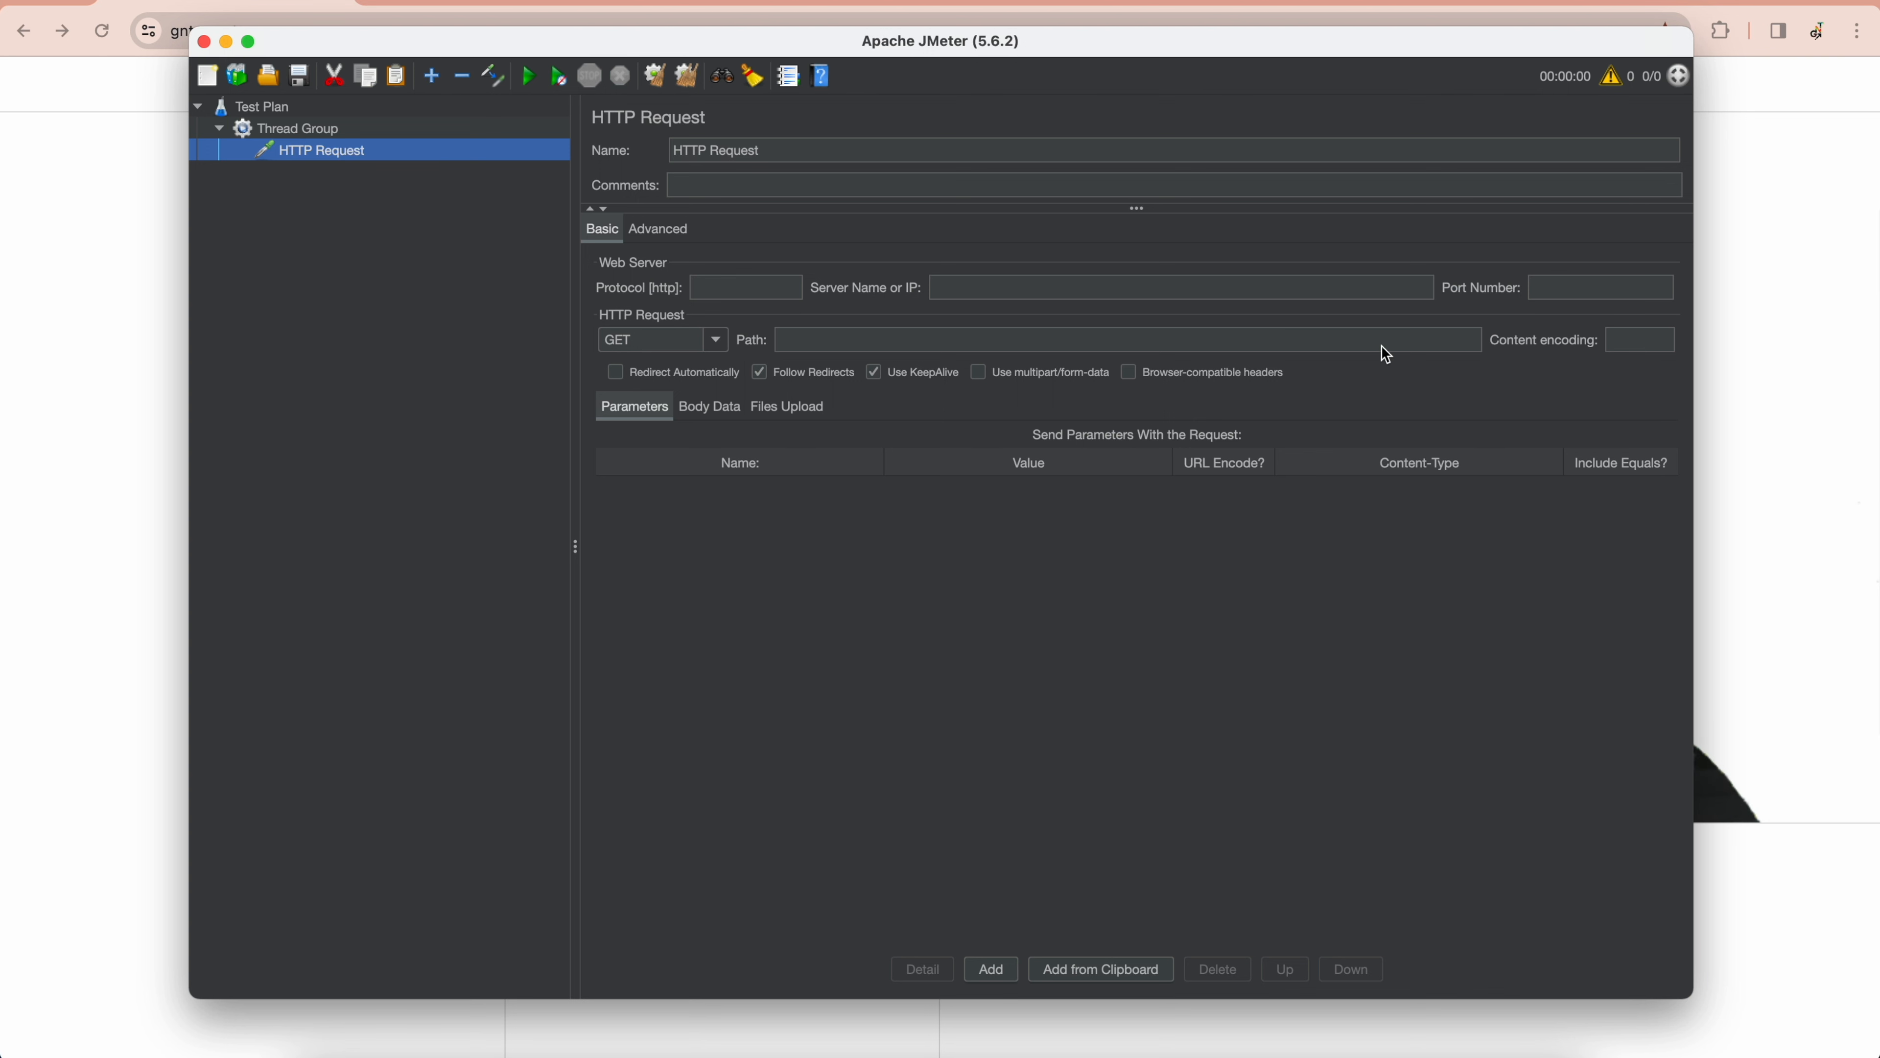
{"action": "left_click", "coordinate": [305, 23]}
{"action": "key", "text": "super+c"}
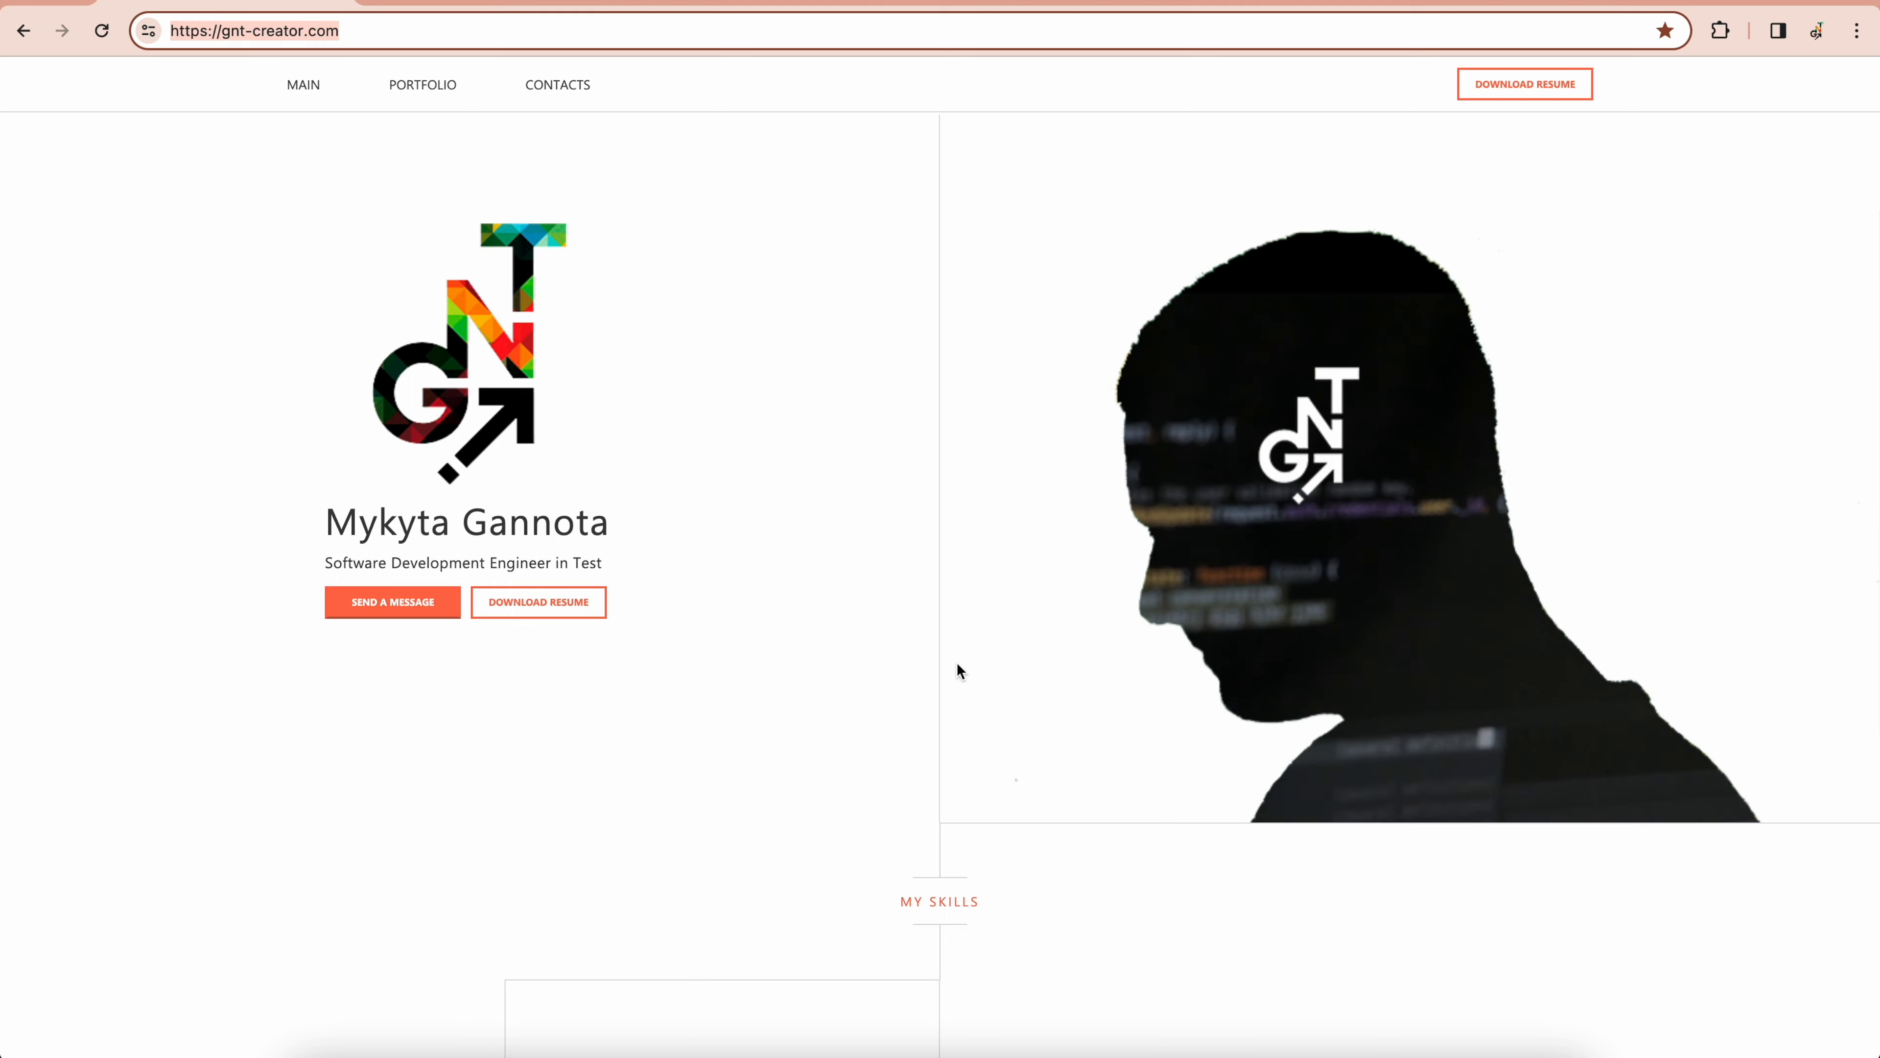
{"action": "left_click", "coordinate": [1420, 1056]}
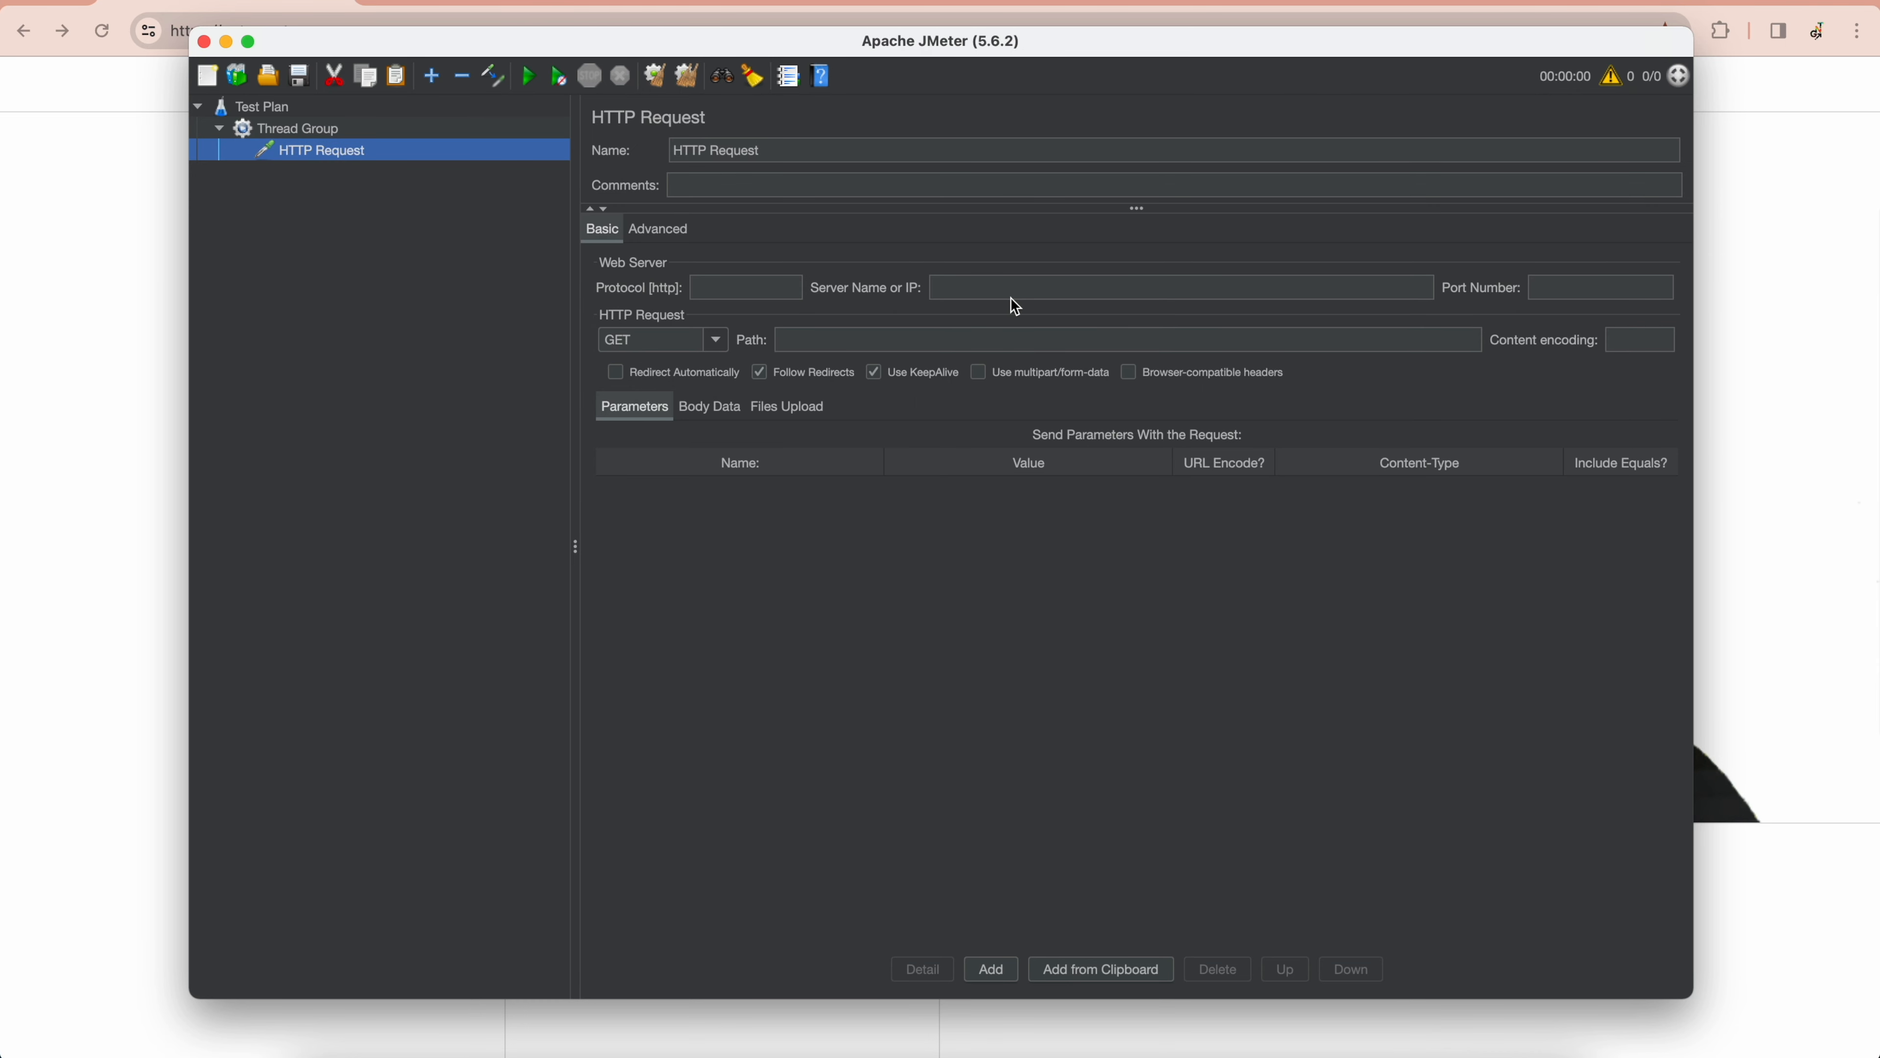
{"action": "left_click", "coordinate": [1014, 280]}
{"action": "key", "text": "super+v"}
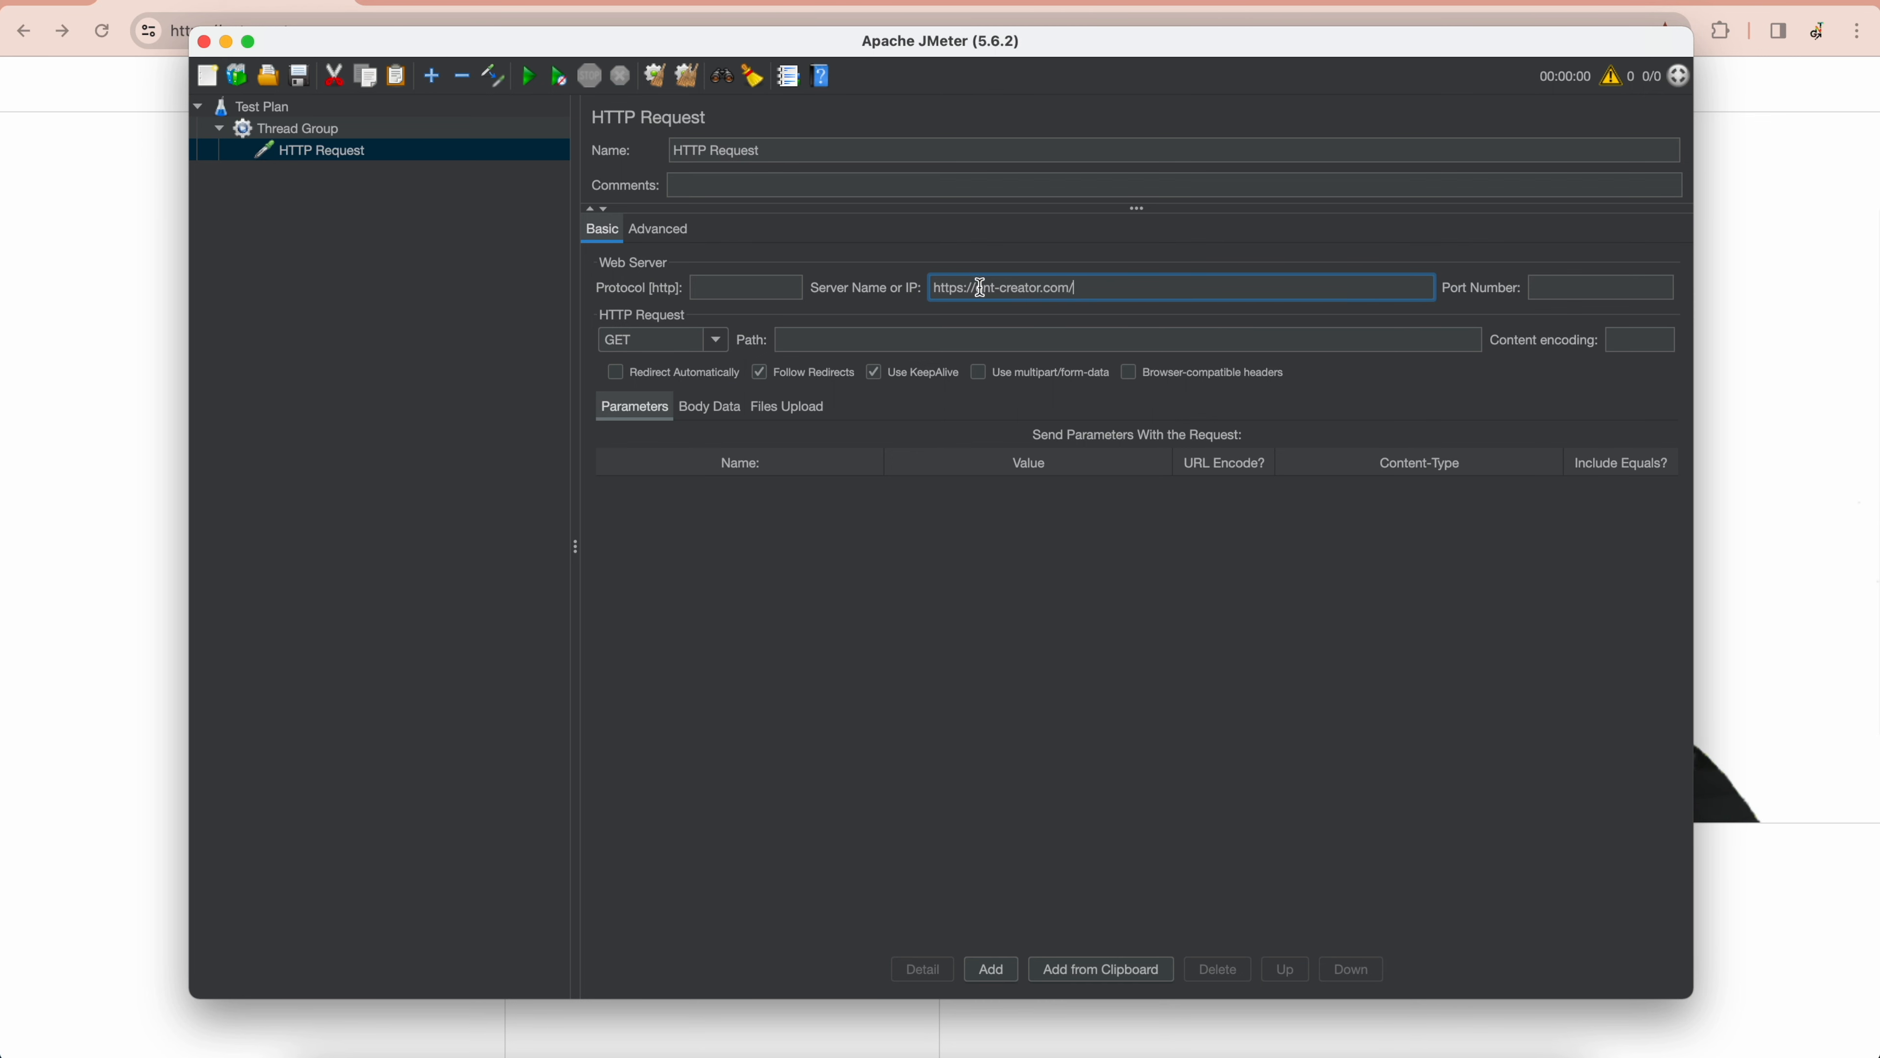
{"action": "left_click_drag", "start_coordinate": [979, 290], "coordinate": [845, 296]}
{"action": "key", "text": "BackSpace"}
{"action": "type", "text": "www."}
{"action": "left_click", "coordinate": [1028, 341]}
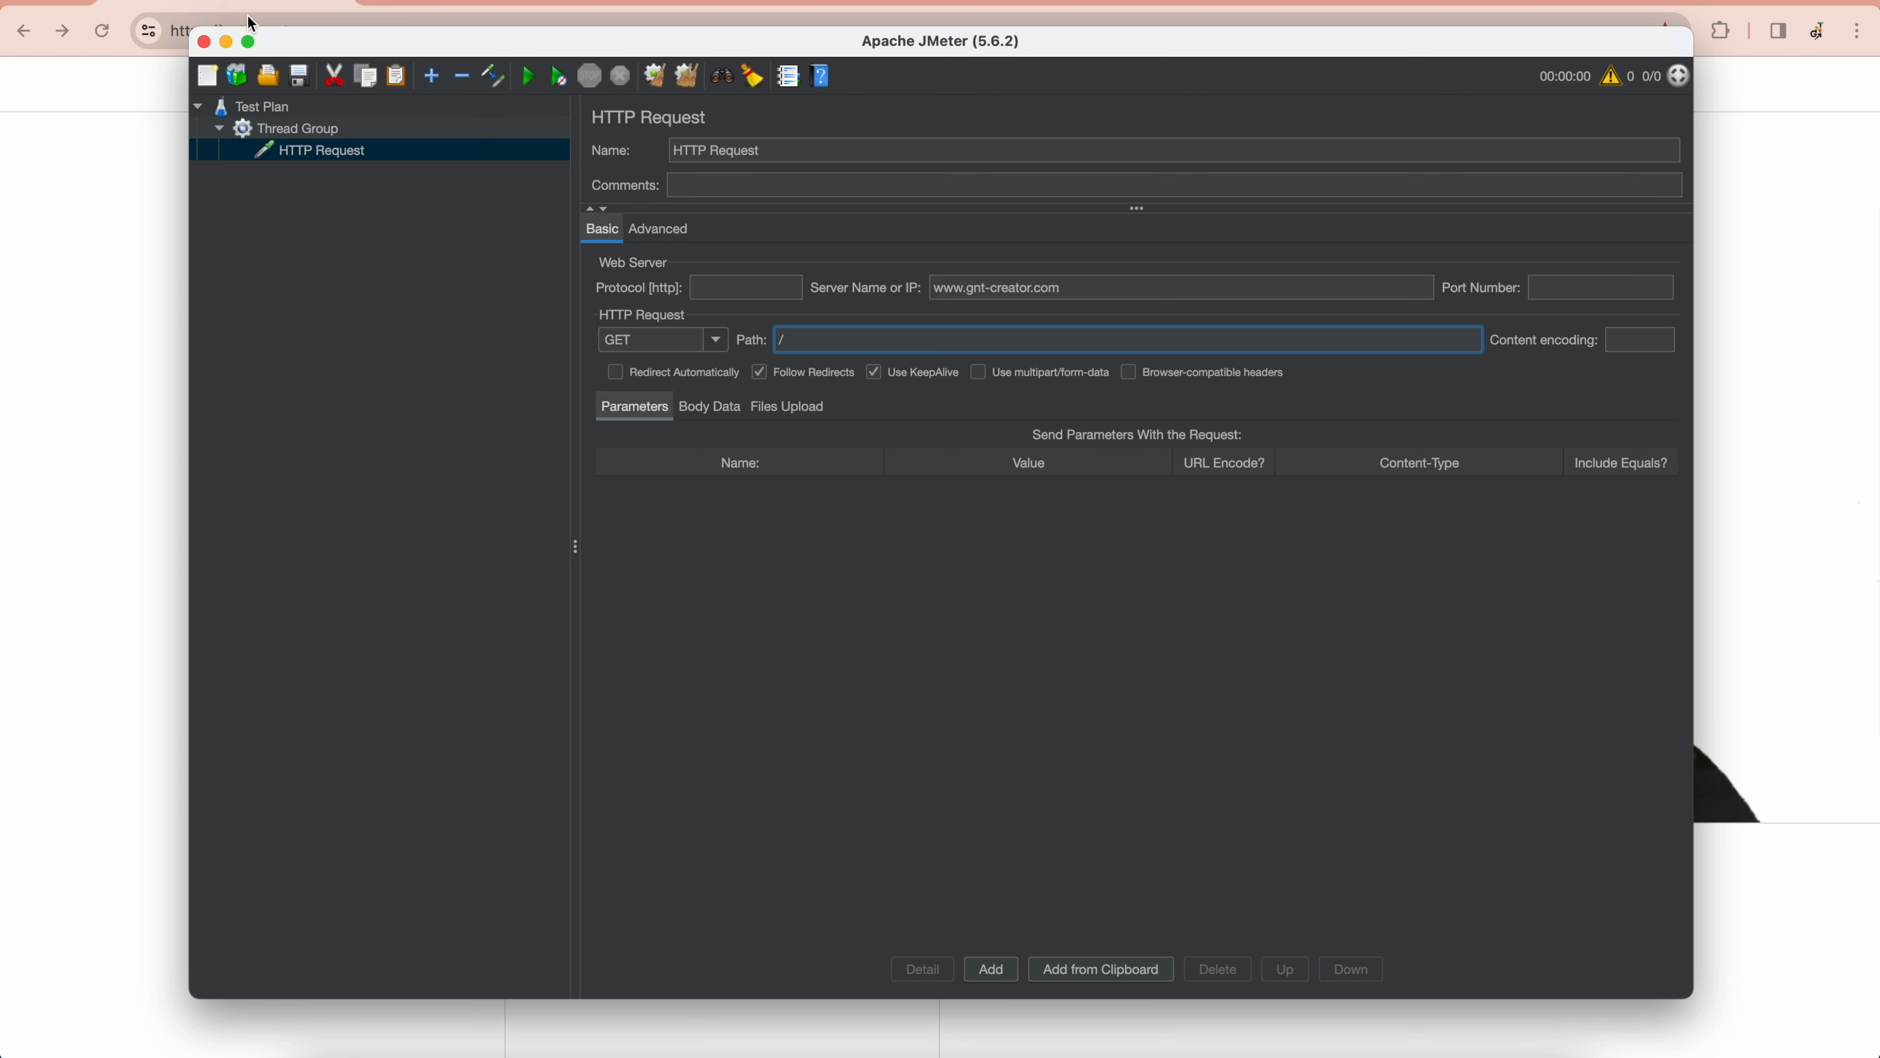
- Add a View Results Tree listener and a View Results in Table listener to the Thread Group
{"action": "right_click", "coordinate": [300, 128]}
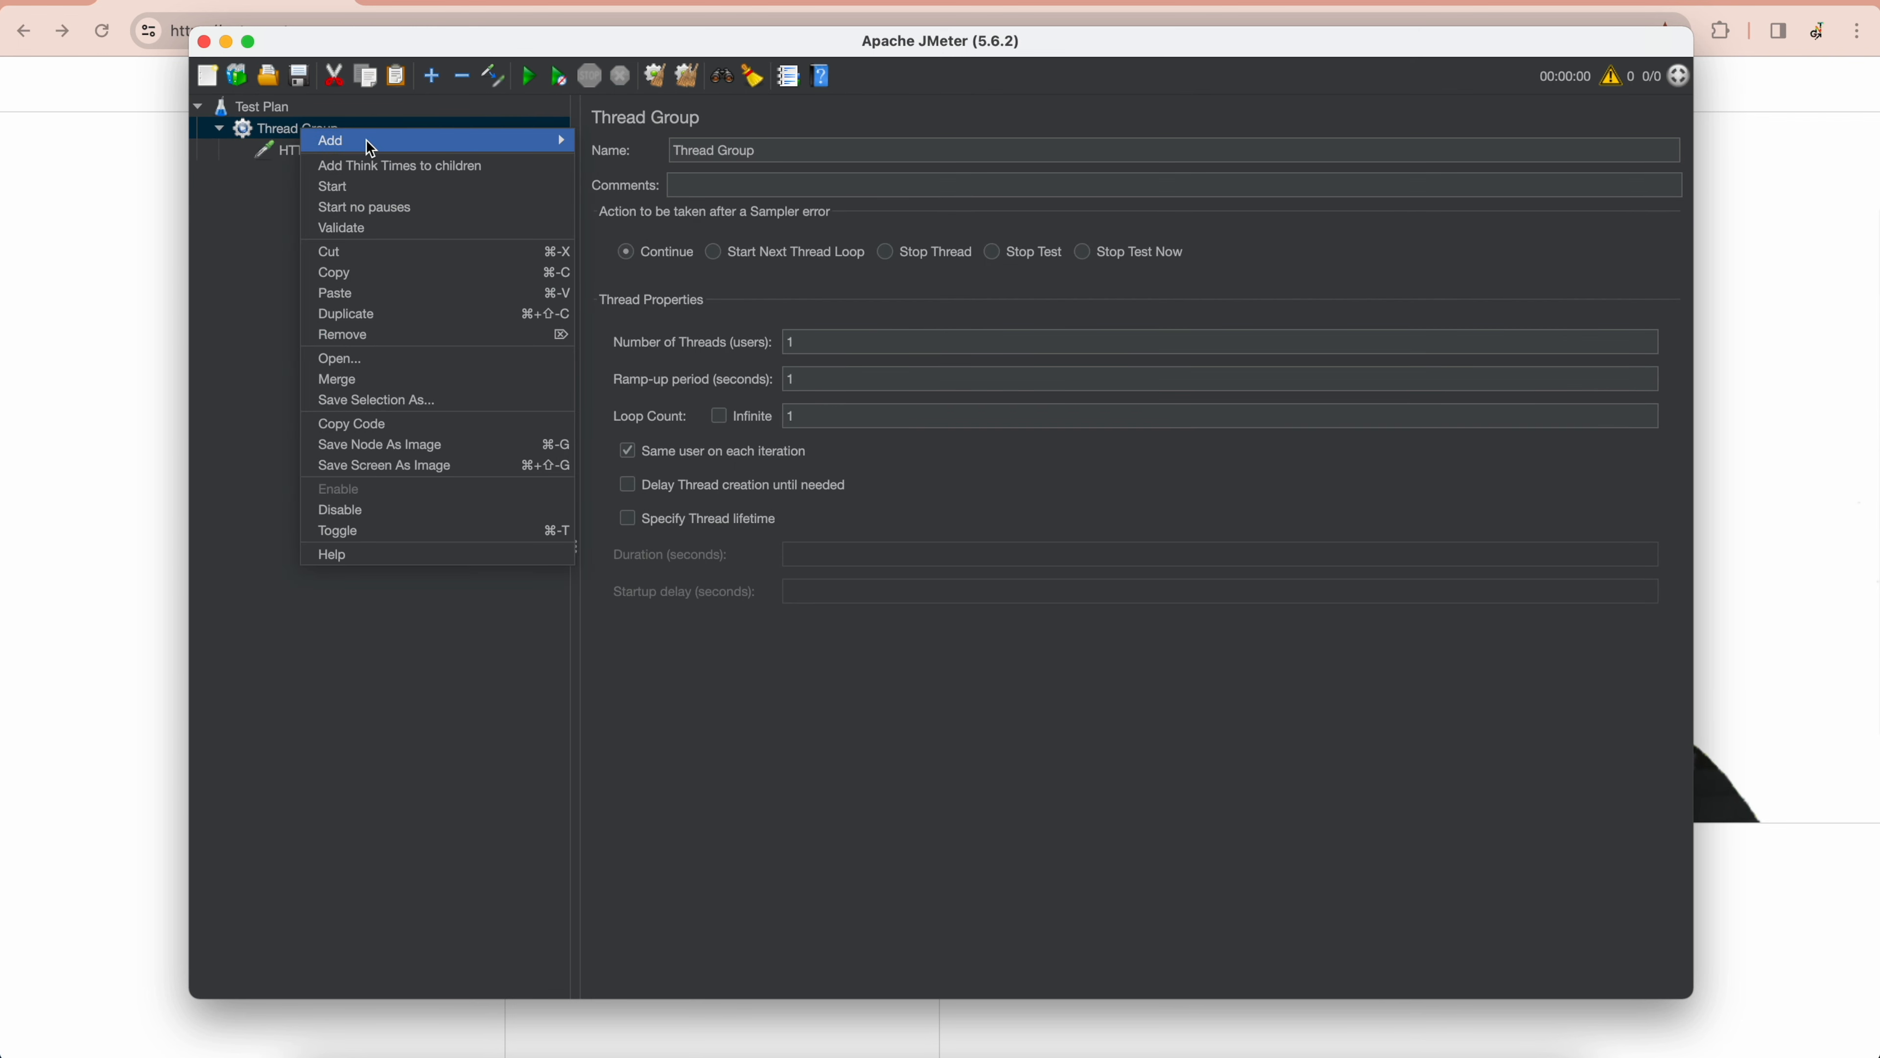
{"action": "mouse_move", "coordinate": [370, 141]}
{"action": "mouse_move", "coordinate": [655, 340]}
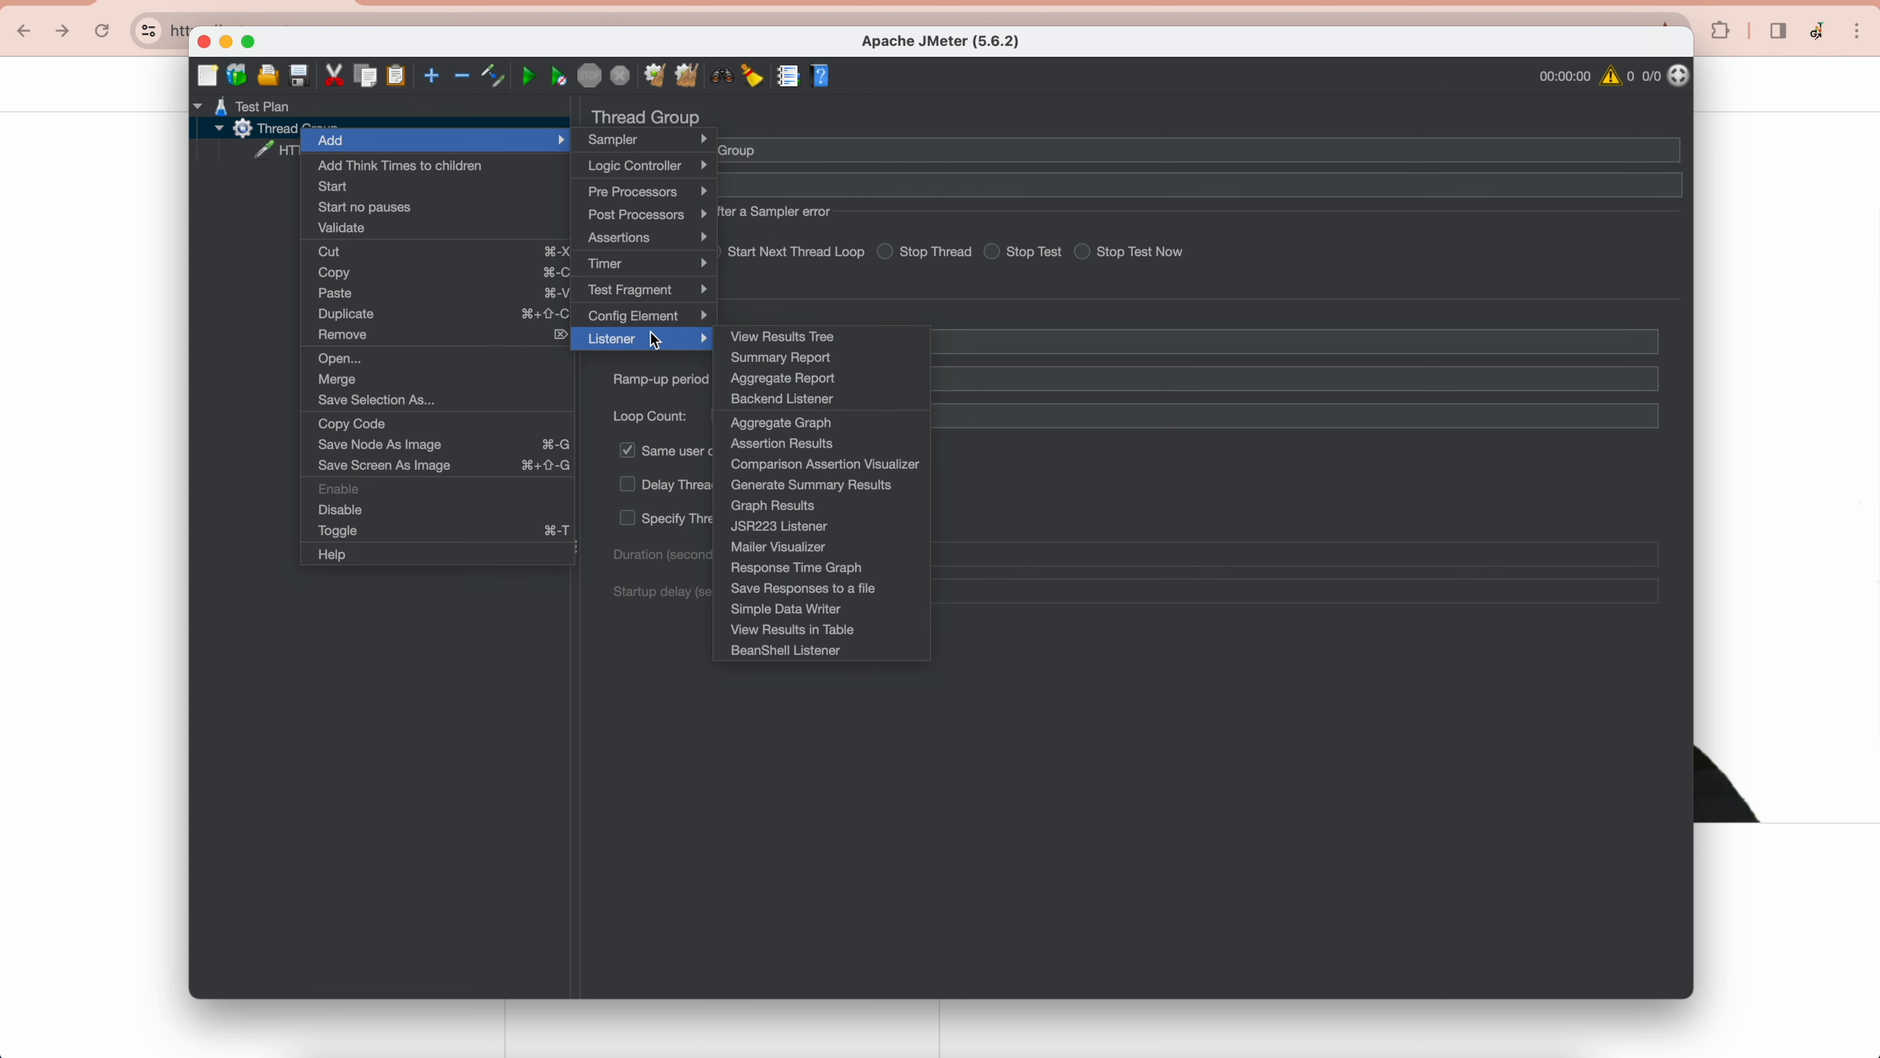
{"action": "left_click", "coordinate": [765, 339]}
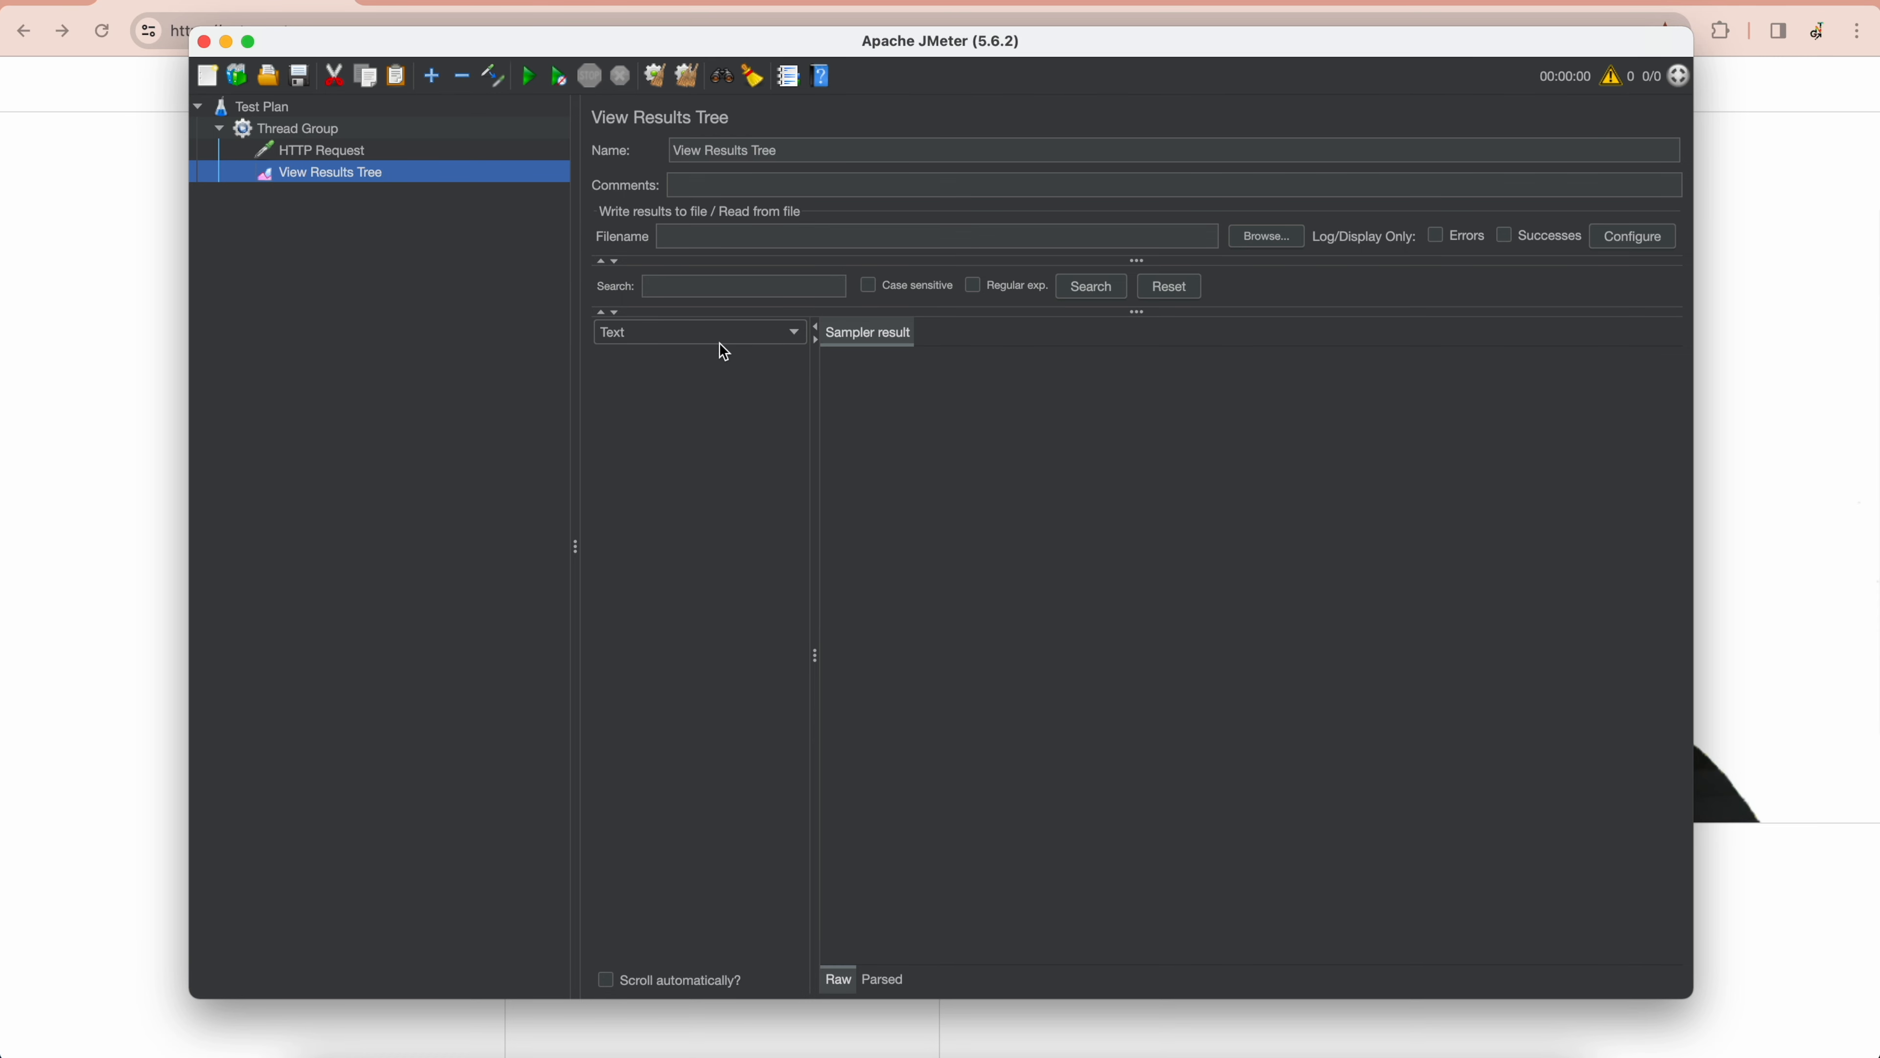
{"action": "right_click", "coordinate": [341, 132]}
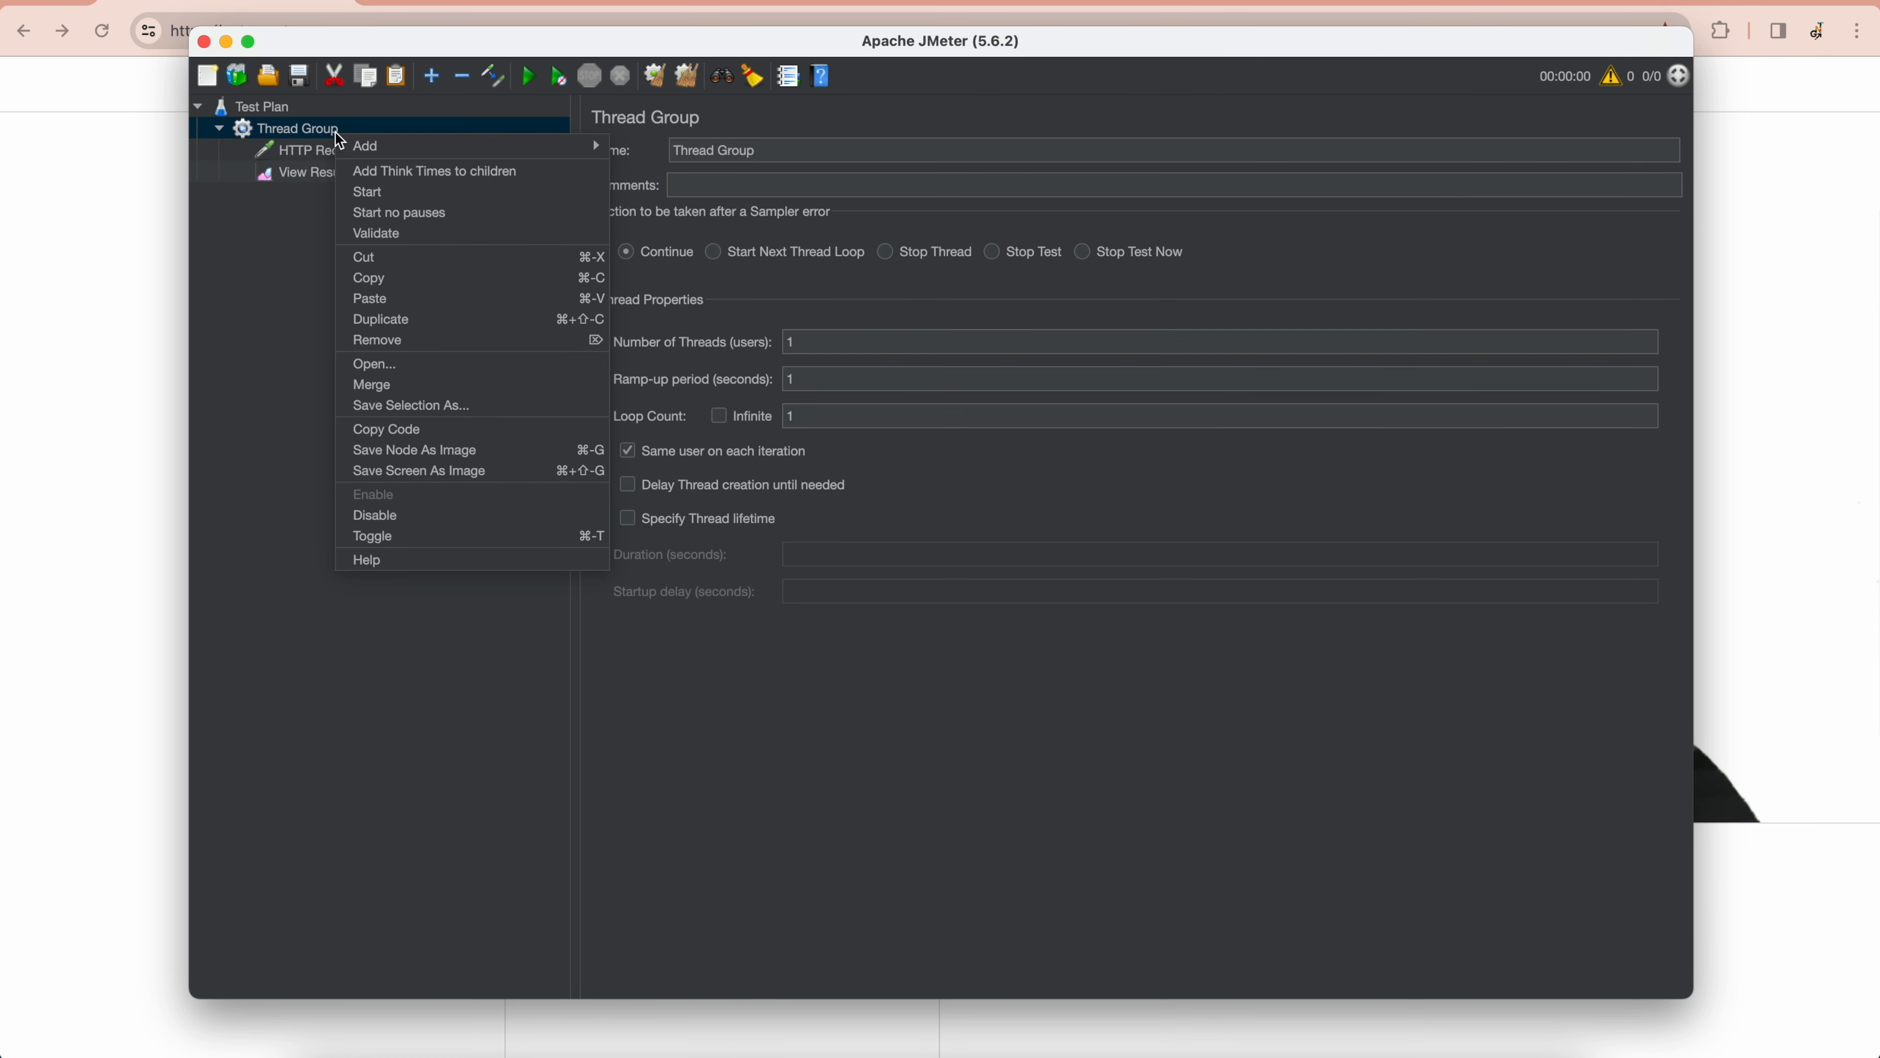
{"action": "mouse_move", "coordinate": [407, 148]}
{"action": "mouse_move", "coordinate": [677, 345]}
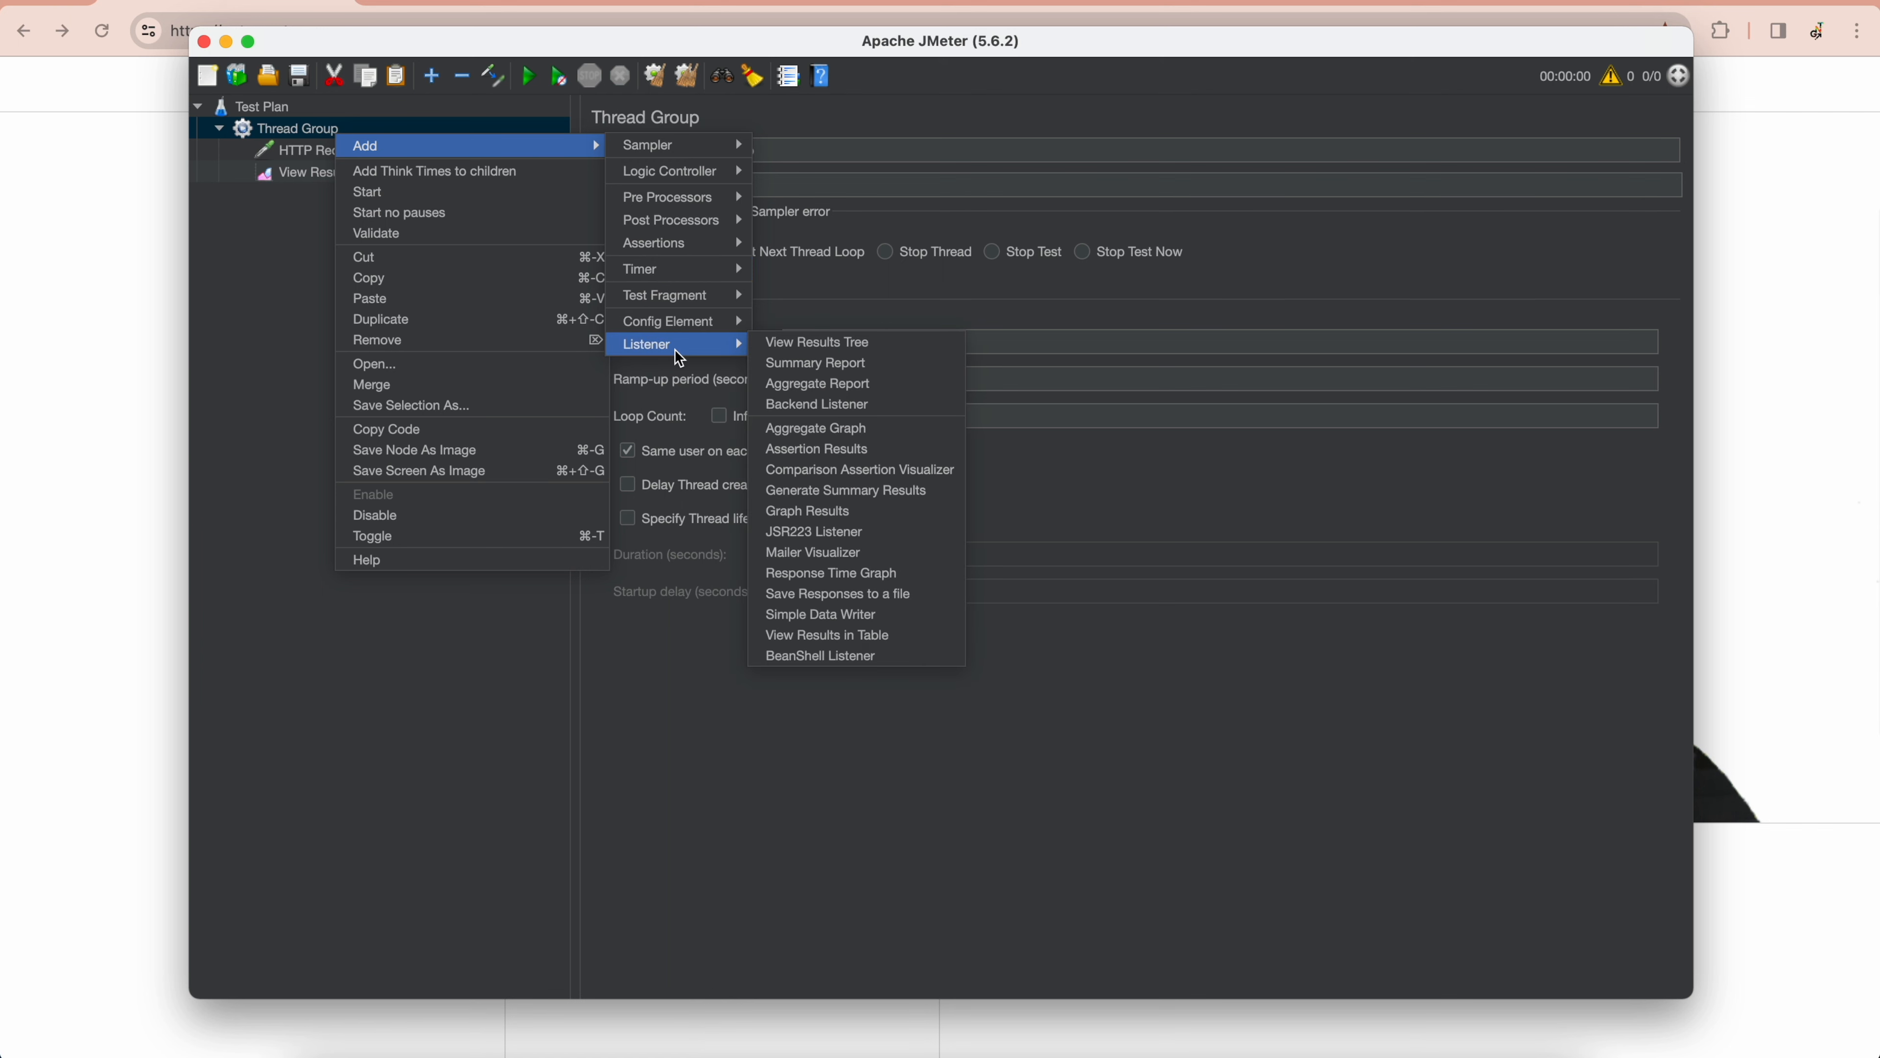
{"action": "left_click", "coordinate": [890, 636]}
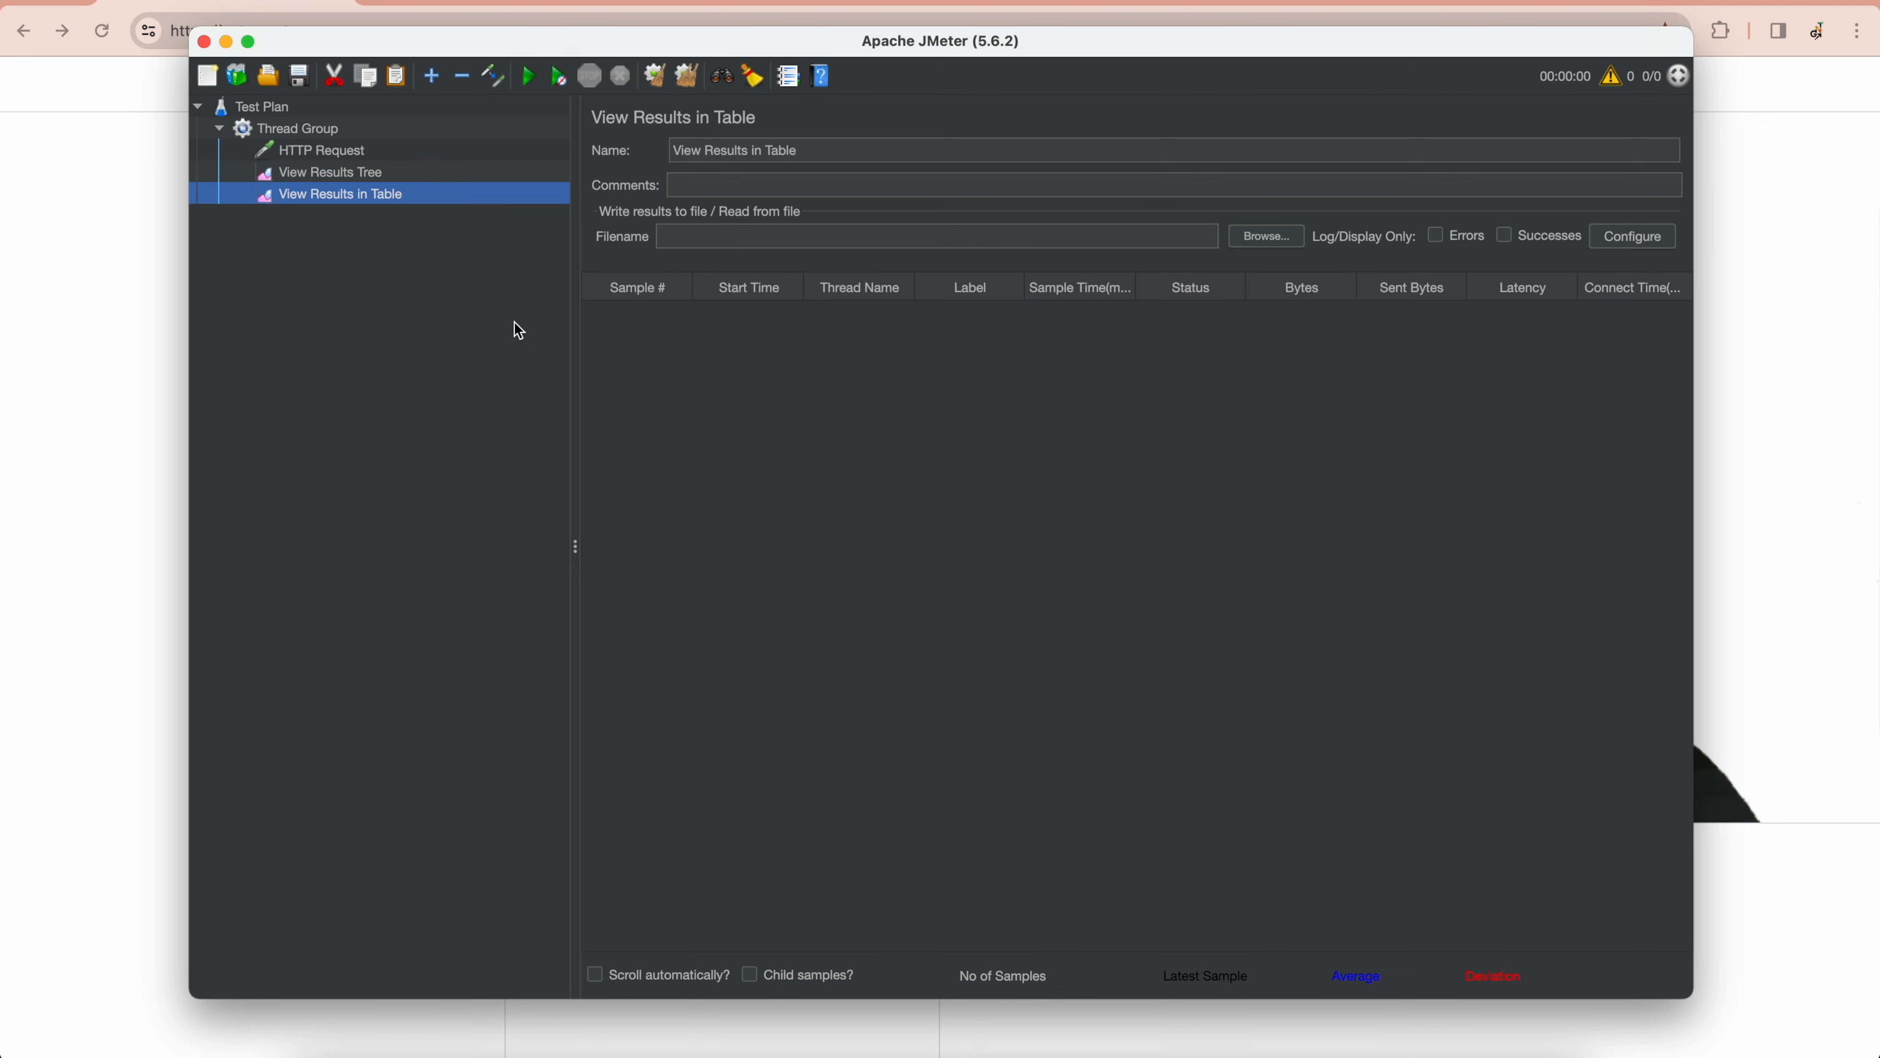
- Review the Test Plan, the Thread Group, the HTTP Request and both listeners
{"action": "left_click", "coordinate": [291, 109]}
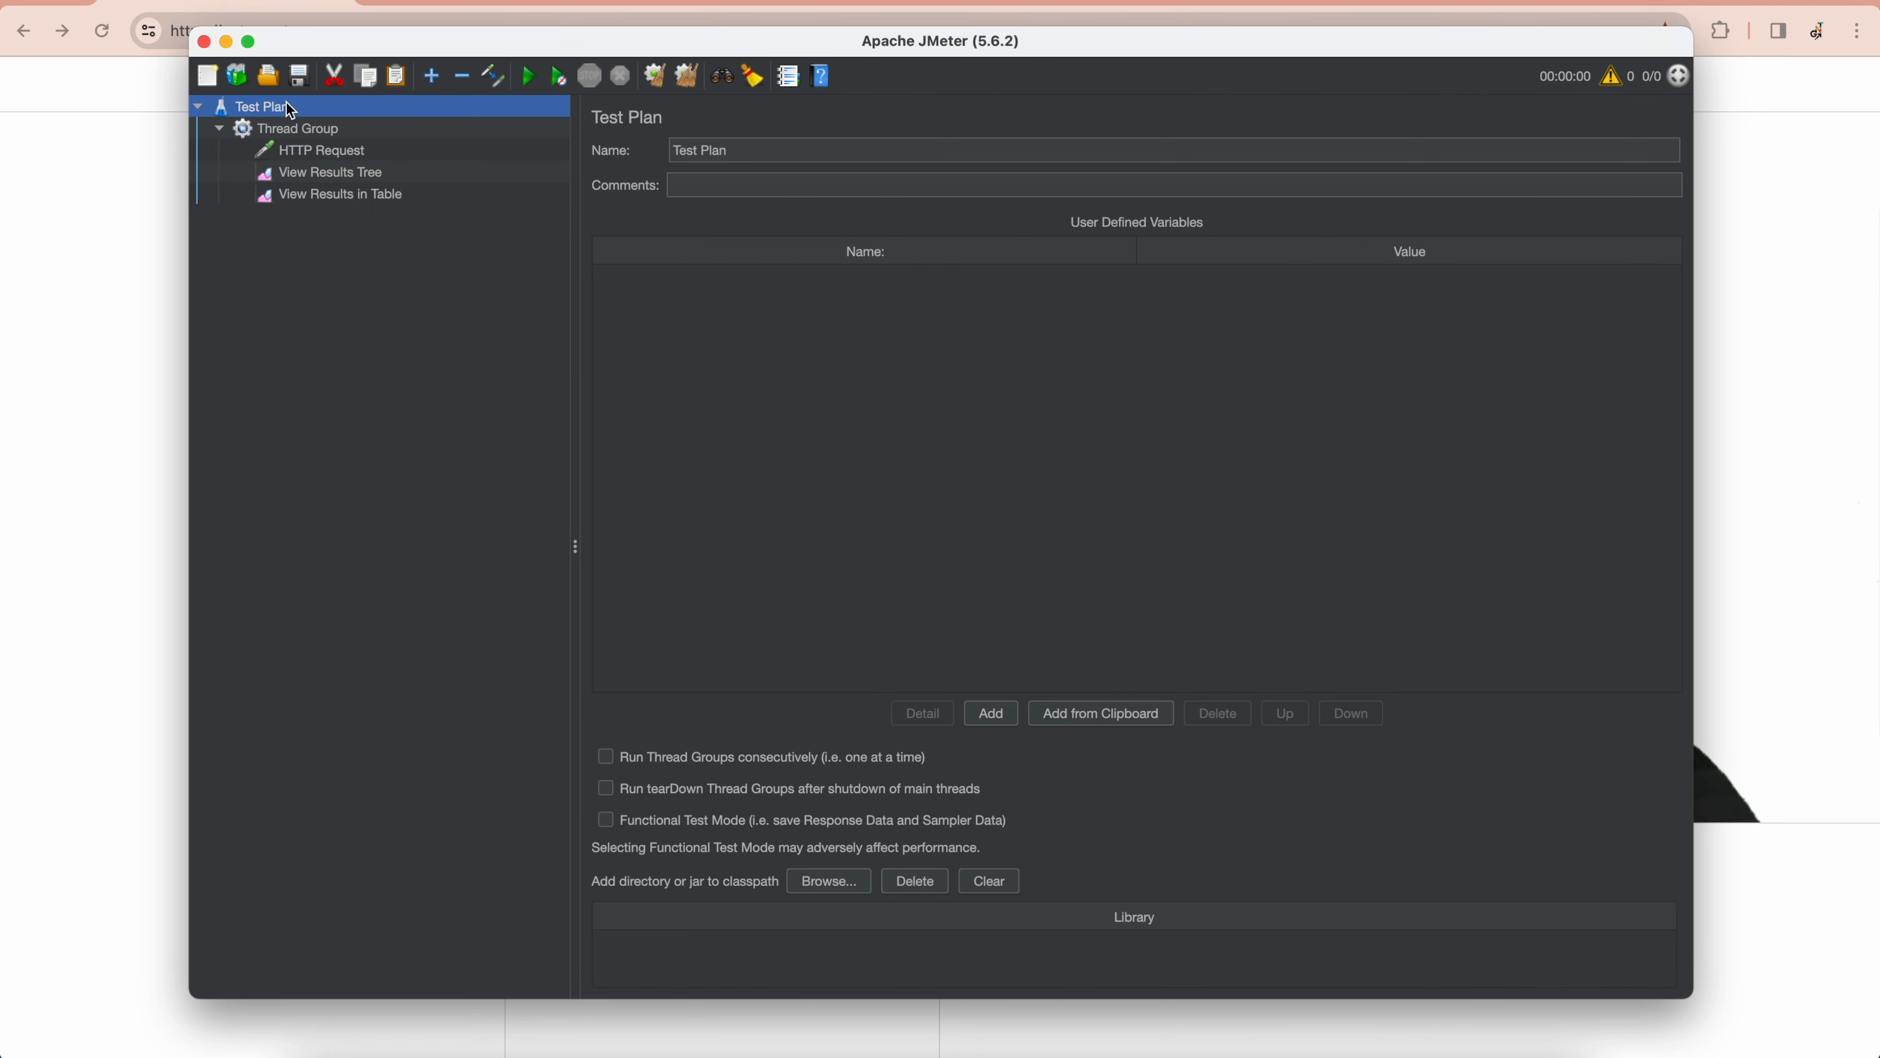
{"action": "left_click", "coordinate": [333, 130]}
{"action": "left_click", "coordinate": [351, 152]}
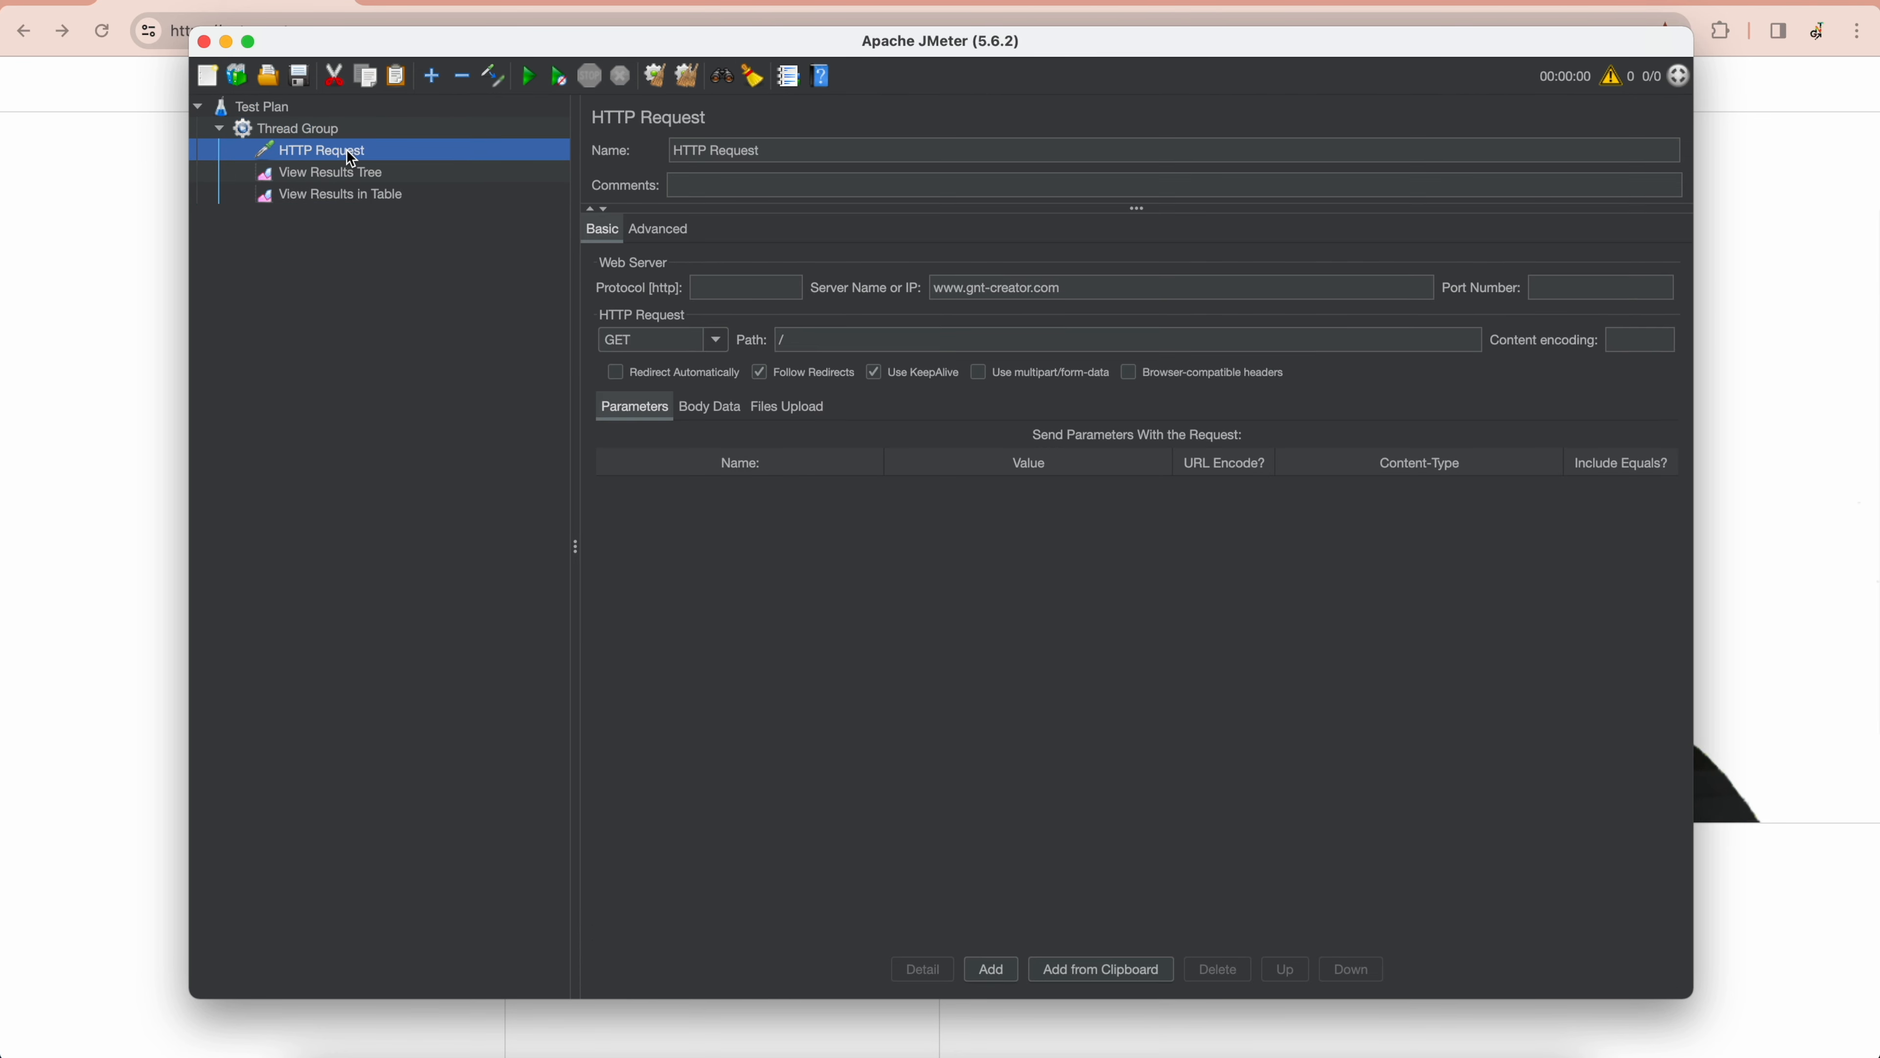
{"action": "left_click", "coordinate": [370, 175]}
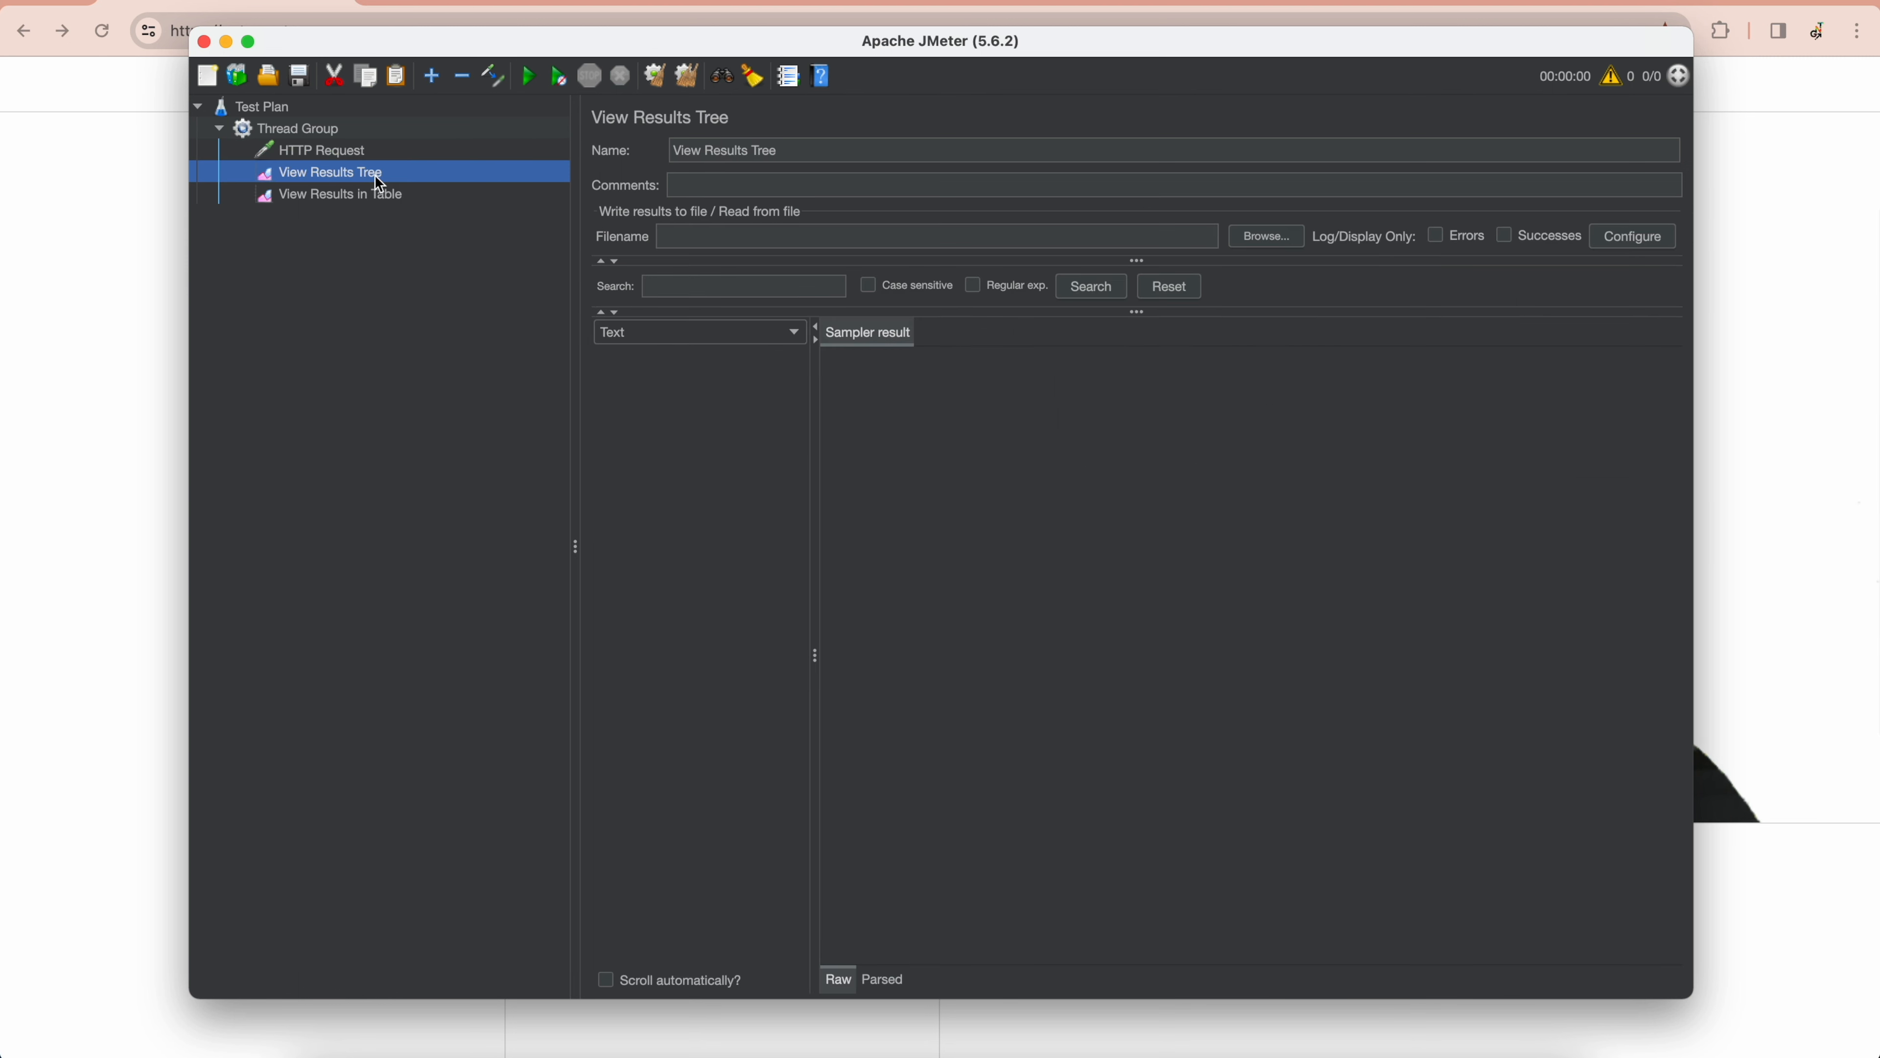
{"action": "left_click", "coordinate": [392, 196]}
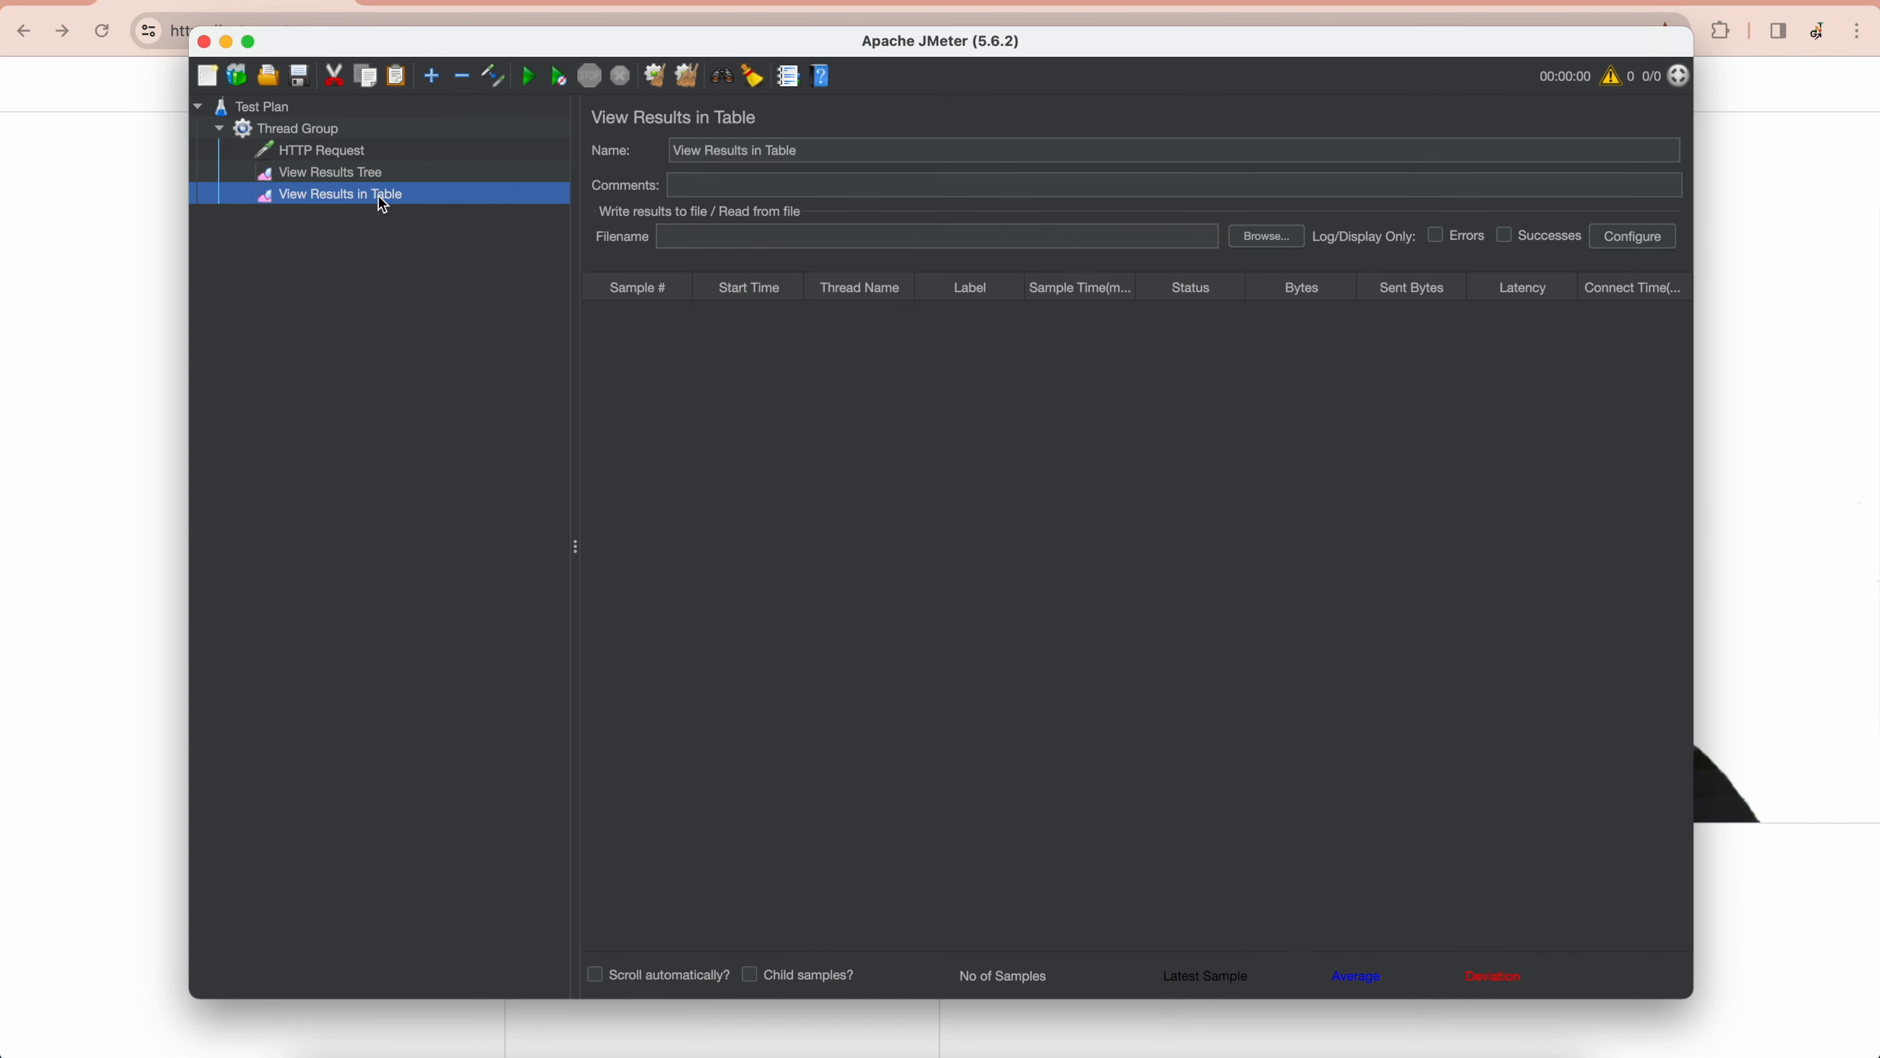
- Save the test plan as Test Plan1.jmx in the bin folder, overwriting the existing file
{"action": "left_click", "coordinate": [277, 111]}
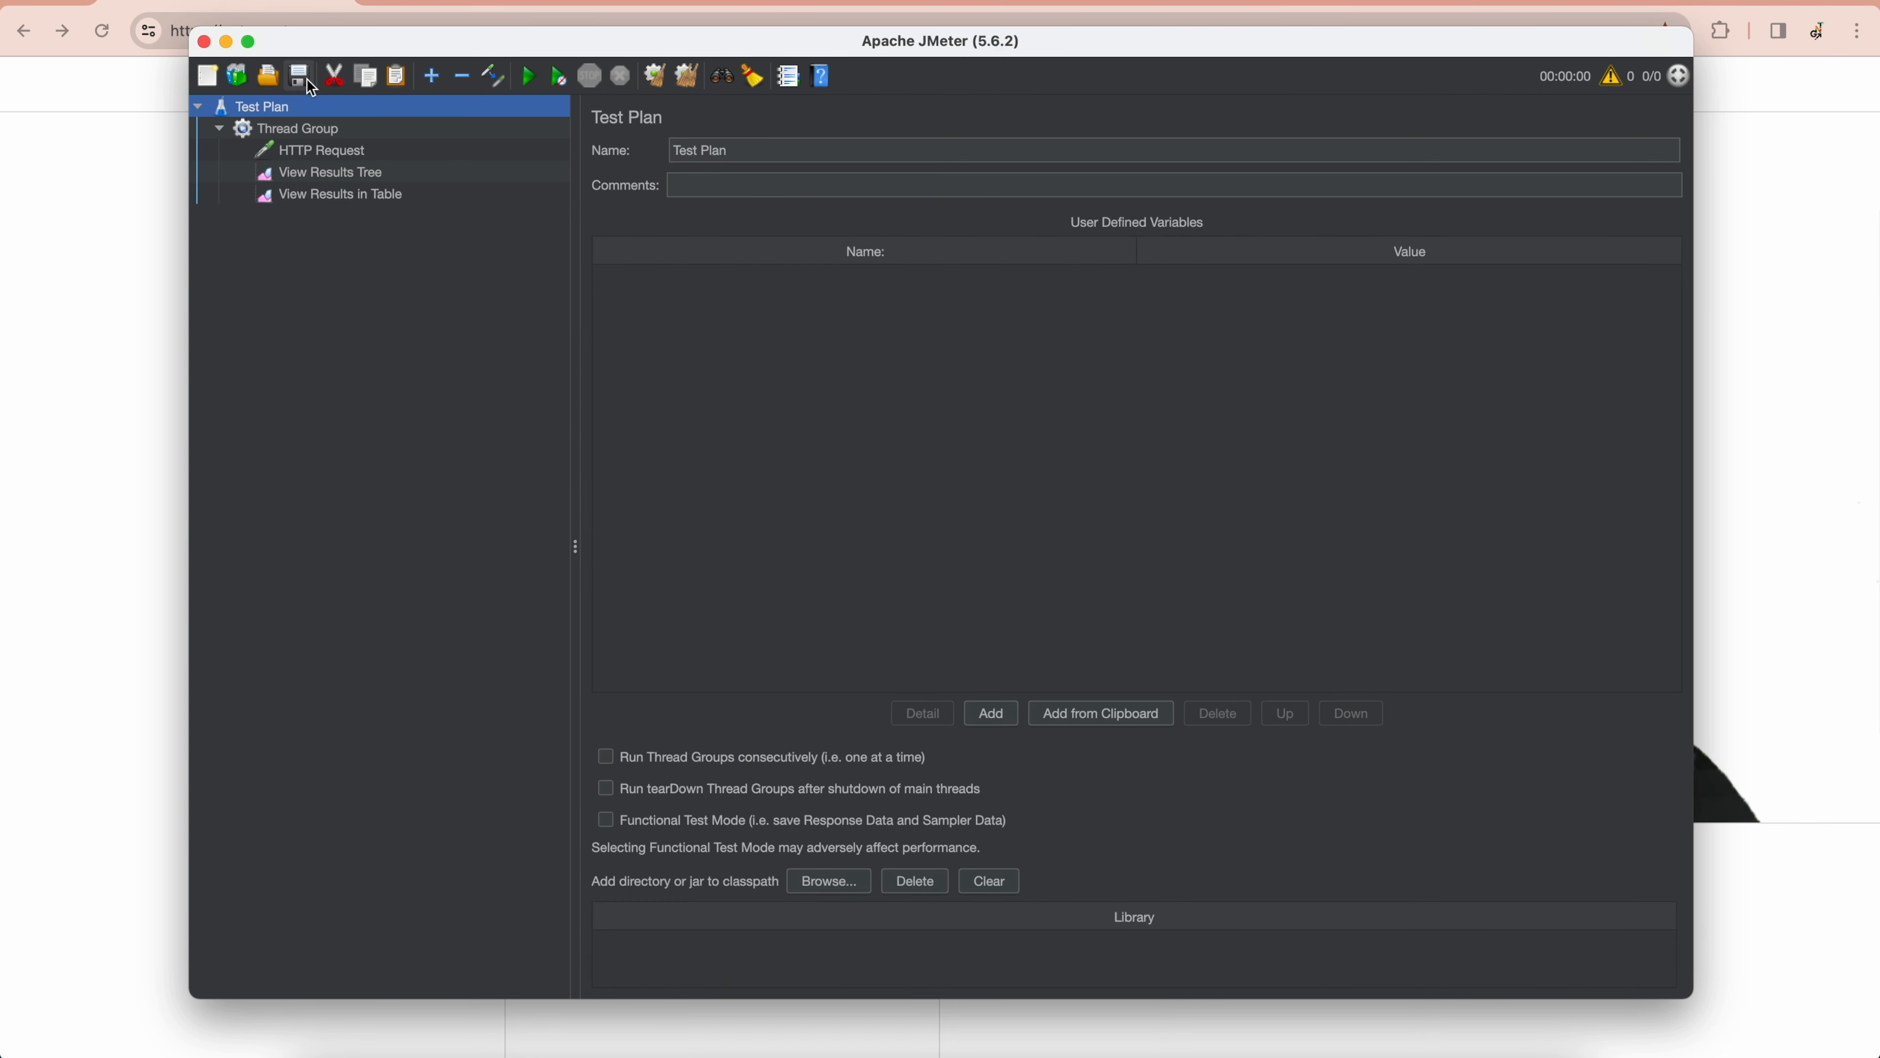
{"action": "left_click", "coordinate": [300, 77]}
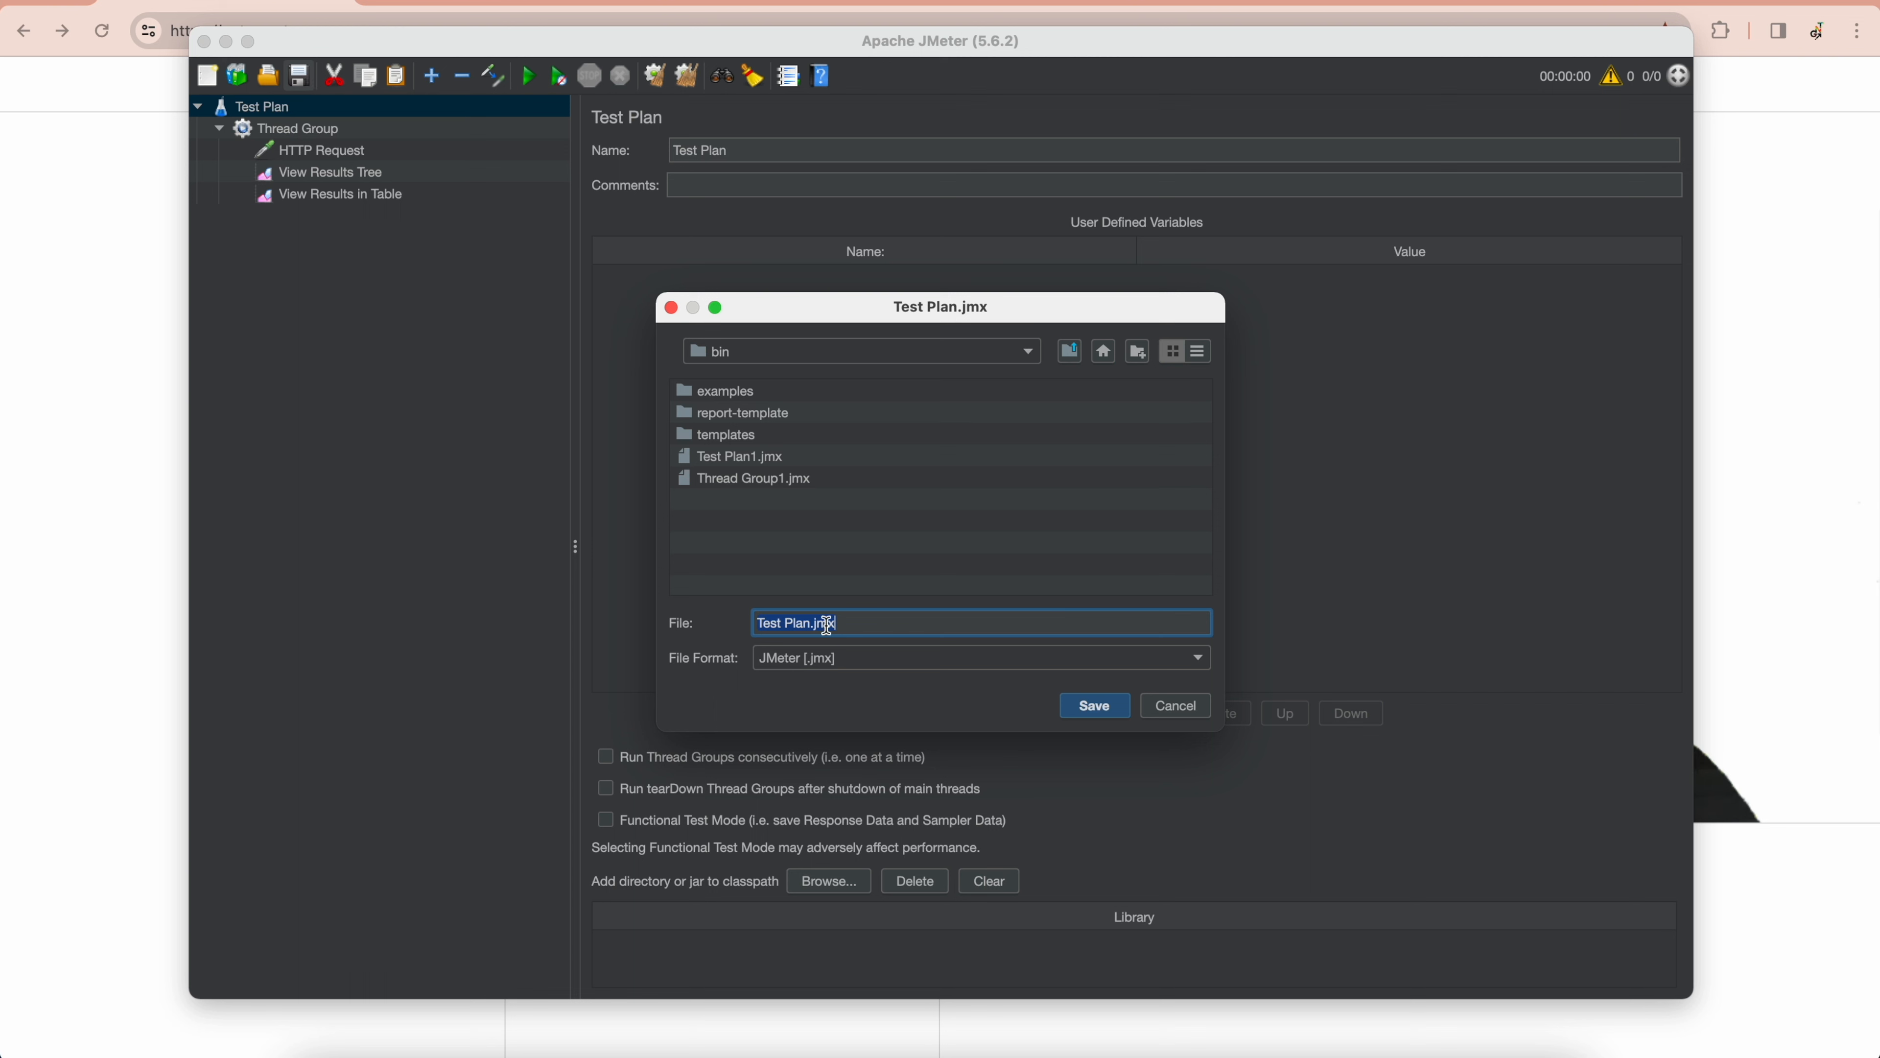
{"action": "left_click", "coordinate": [808, 624]}
{"action": "type", "text": "1"}
{"action": "left_click", "coordinate": [1095, 706]}
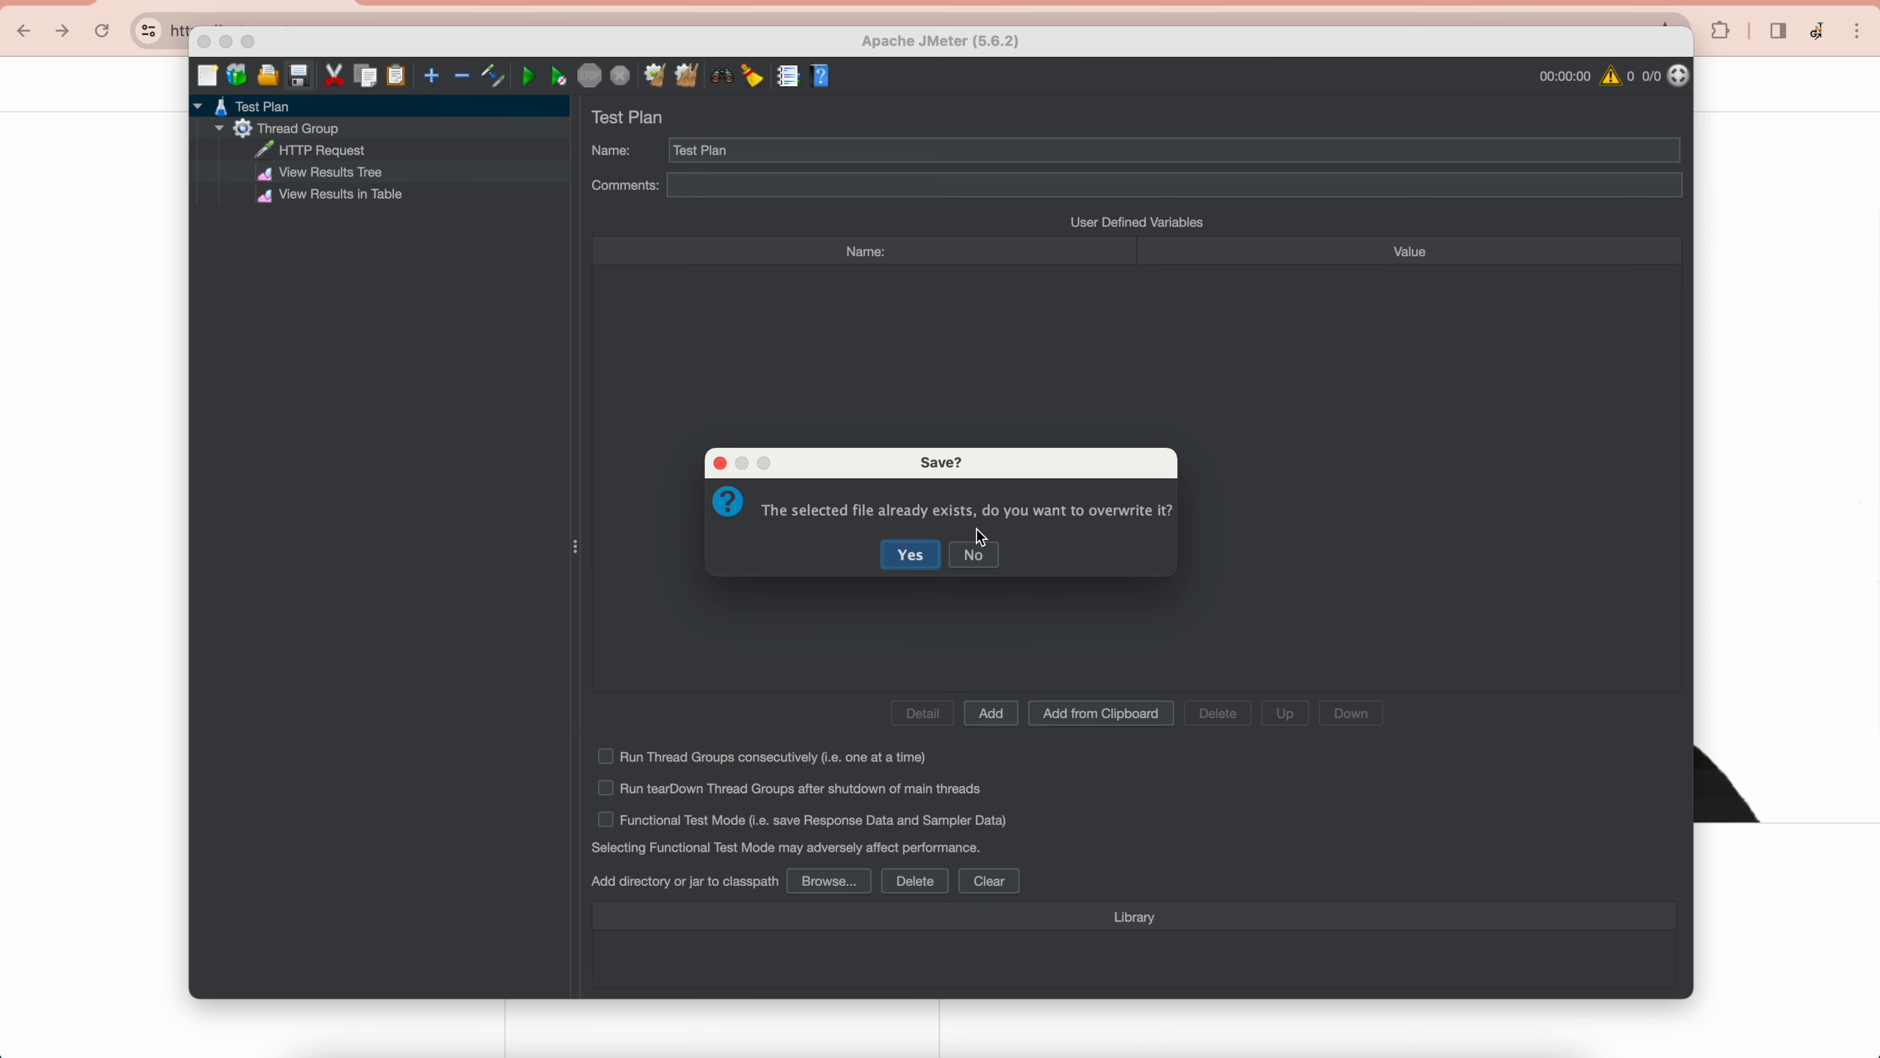
{"action": "left_click", "coordinate": [911, 555]}
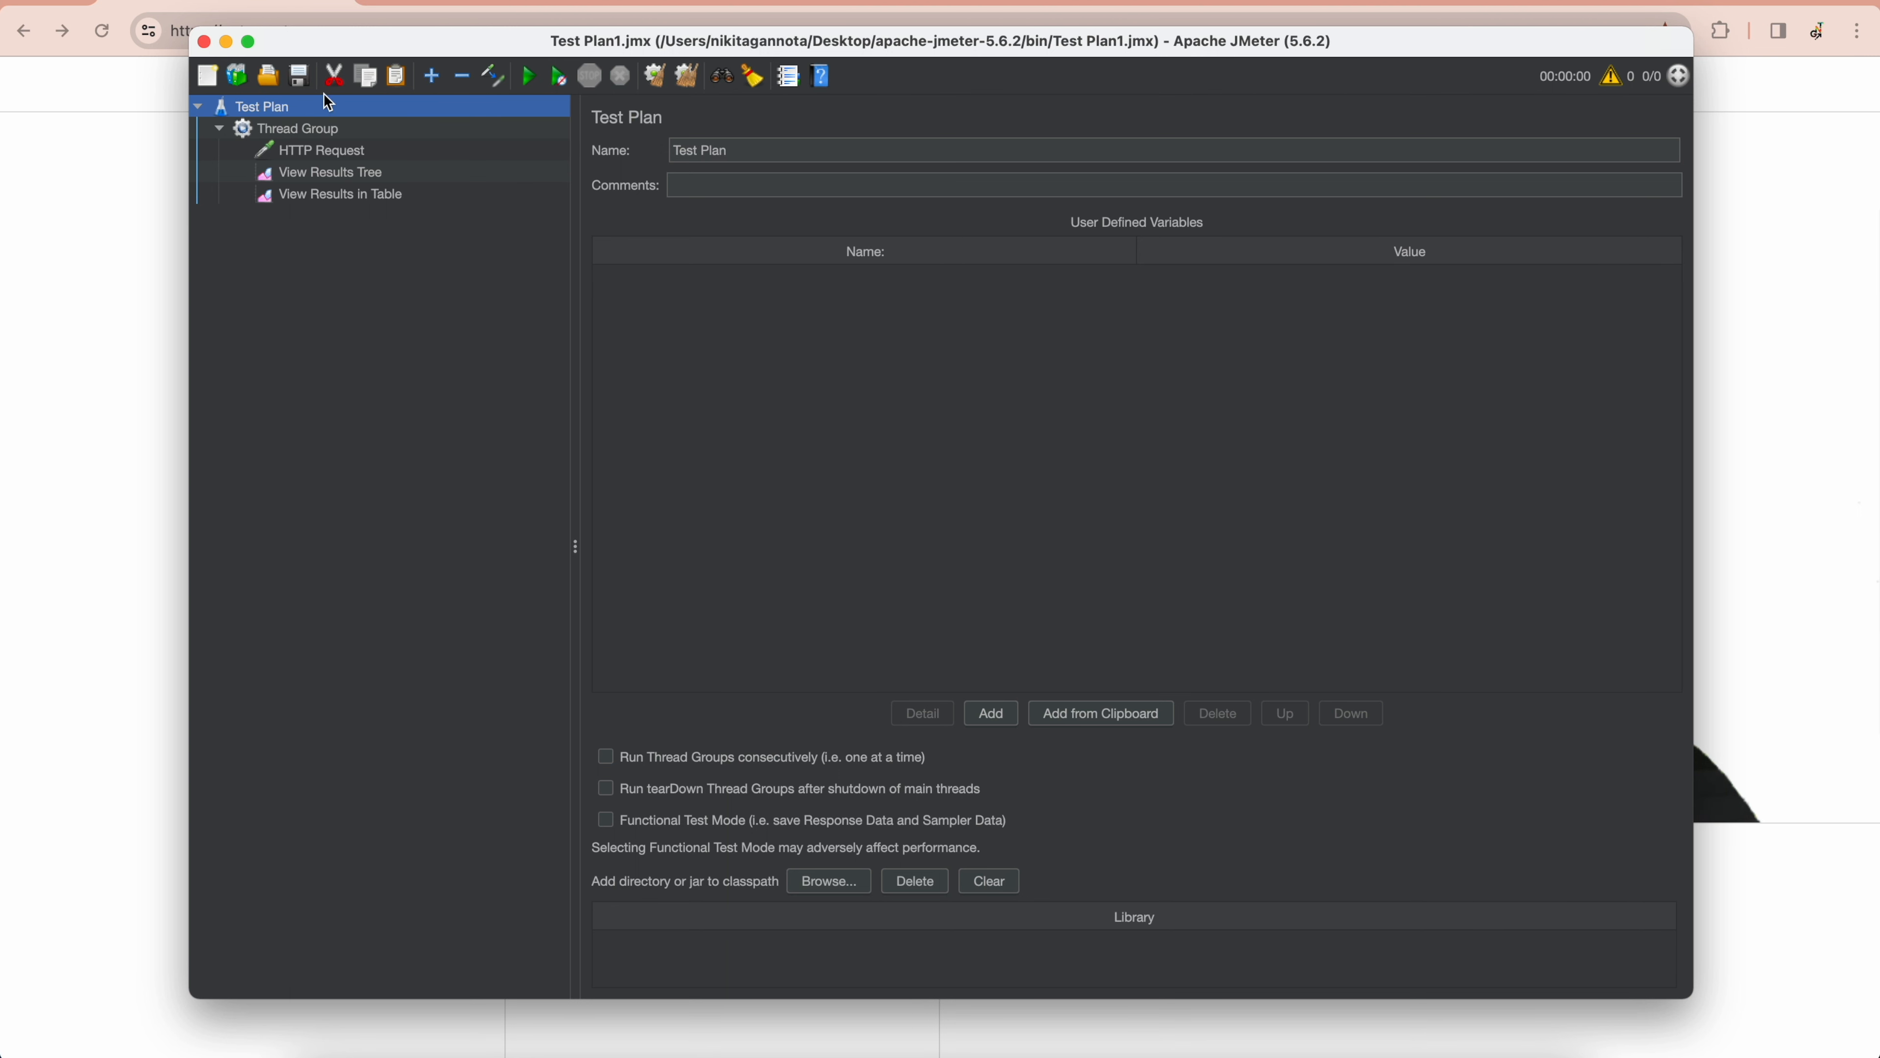
- Run the test plan and examine the HTTP Request sample in the results tree and the results table
{"action": "left_click", "coordinate": [531, 76]}
{"action": "left_click", "coordinate": [369, 175]}
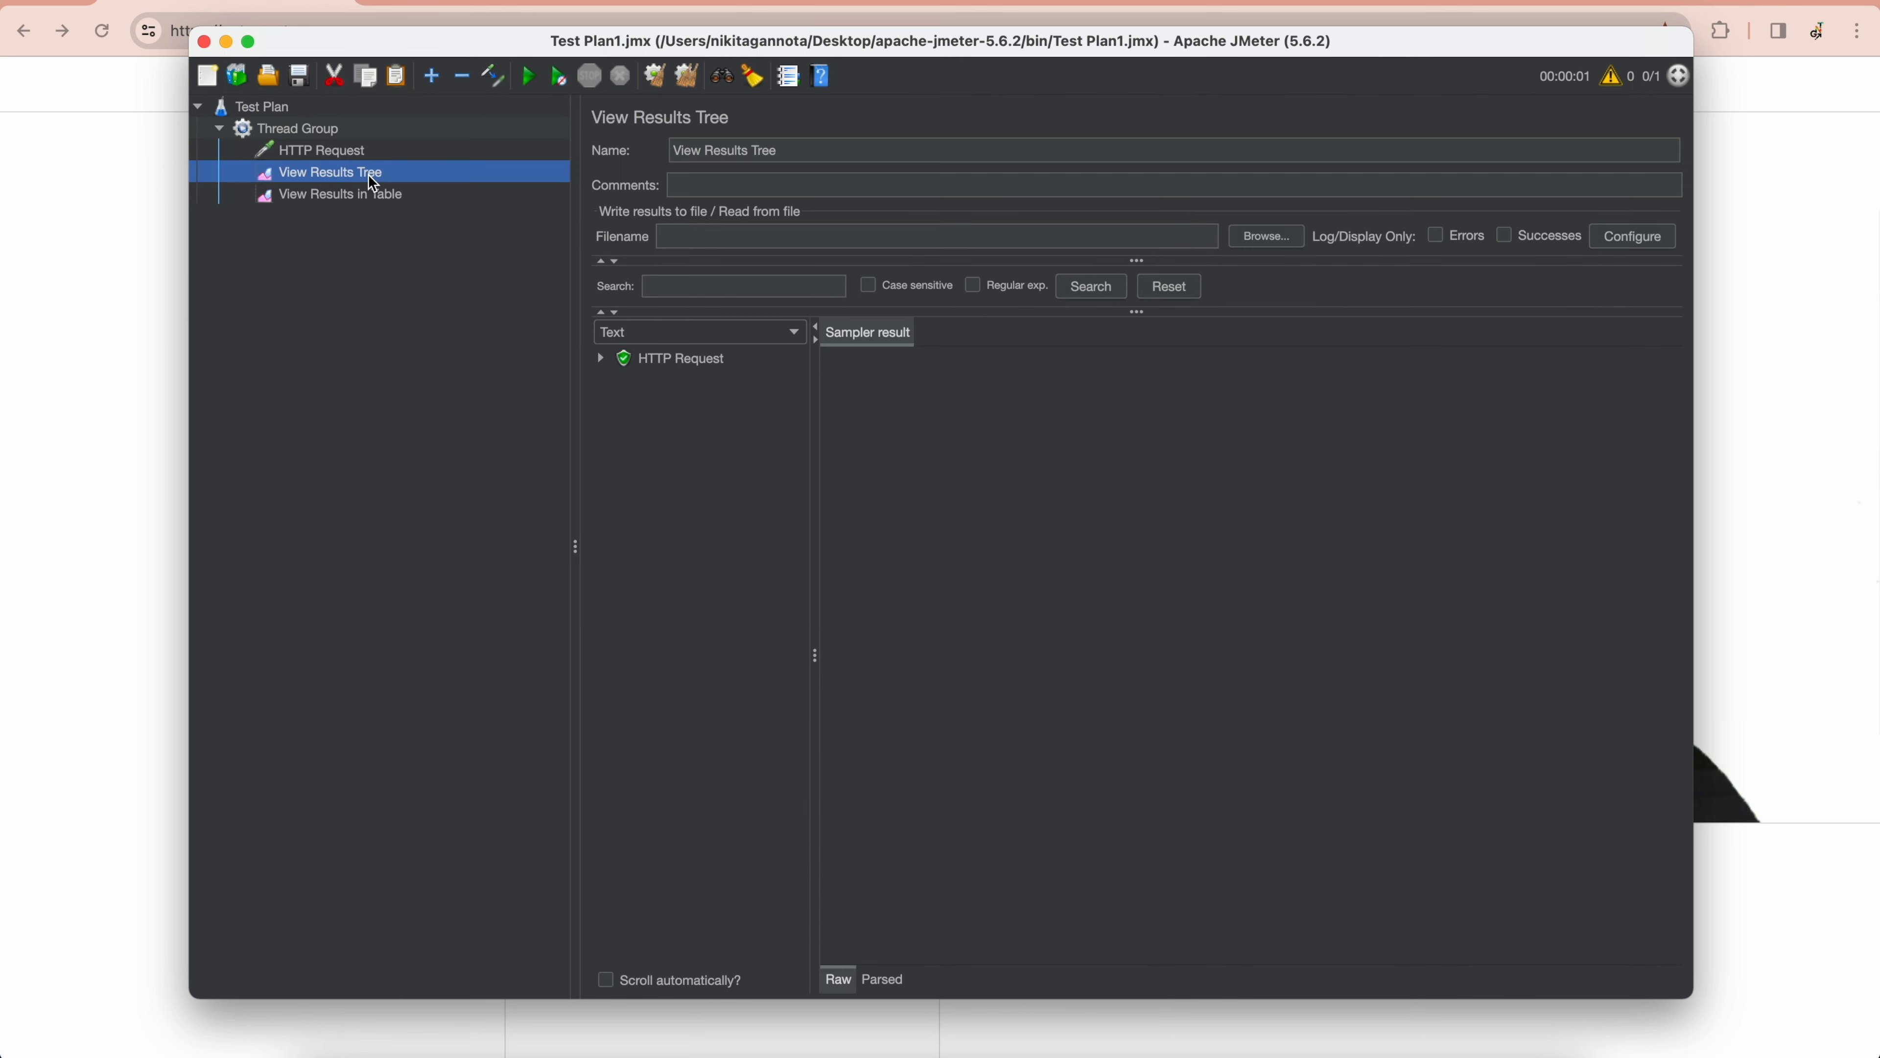
{"action": "left_click", "coordinate": [711, 368]}
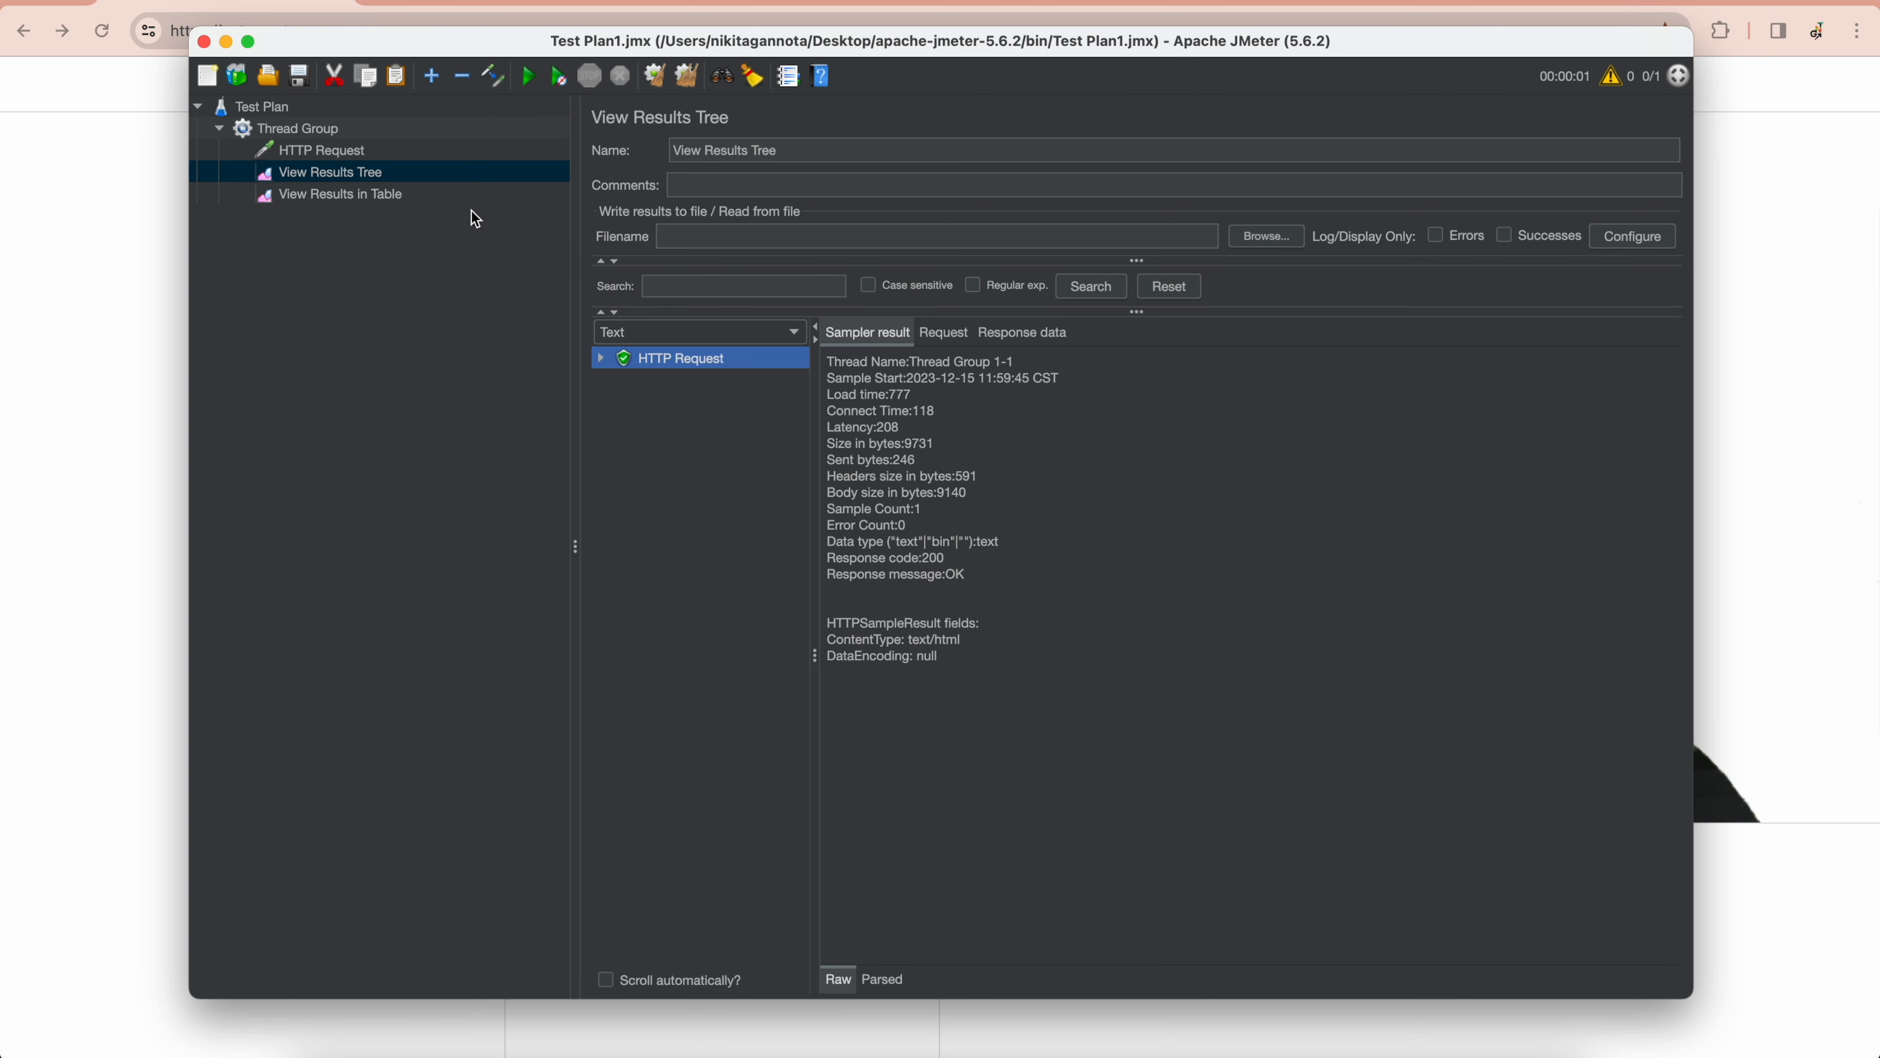
{"action": "left_click", "coordinate": [431, 201]}
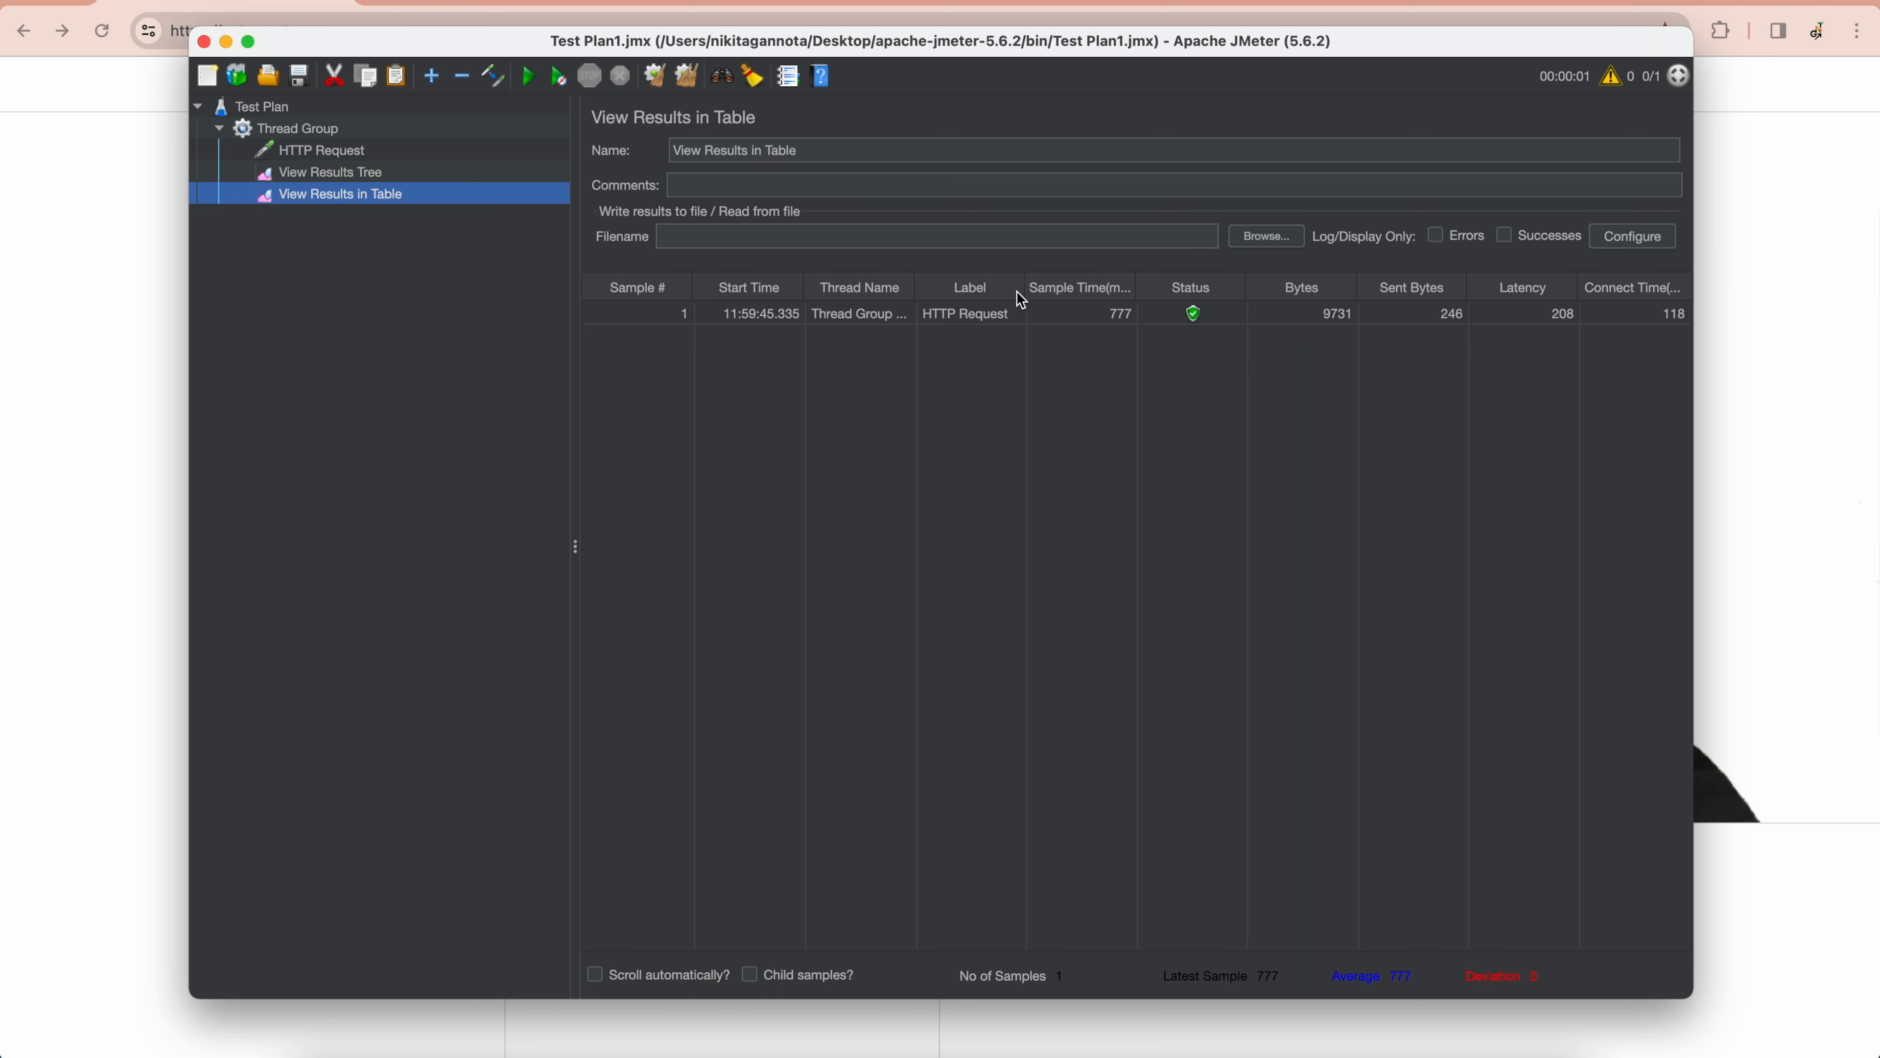
- Set the Thread Group's number of threads to 10 and its ramp-up period to 3 seconds
{"action": "left_click", "coordinate": [325, 134]}
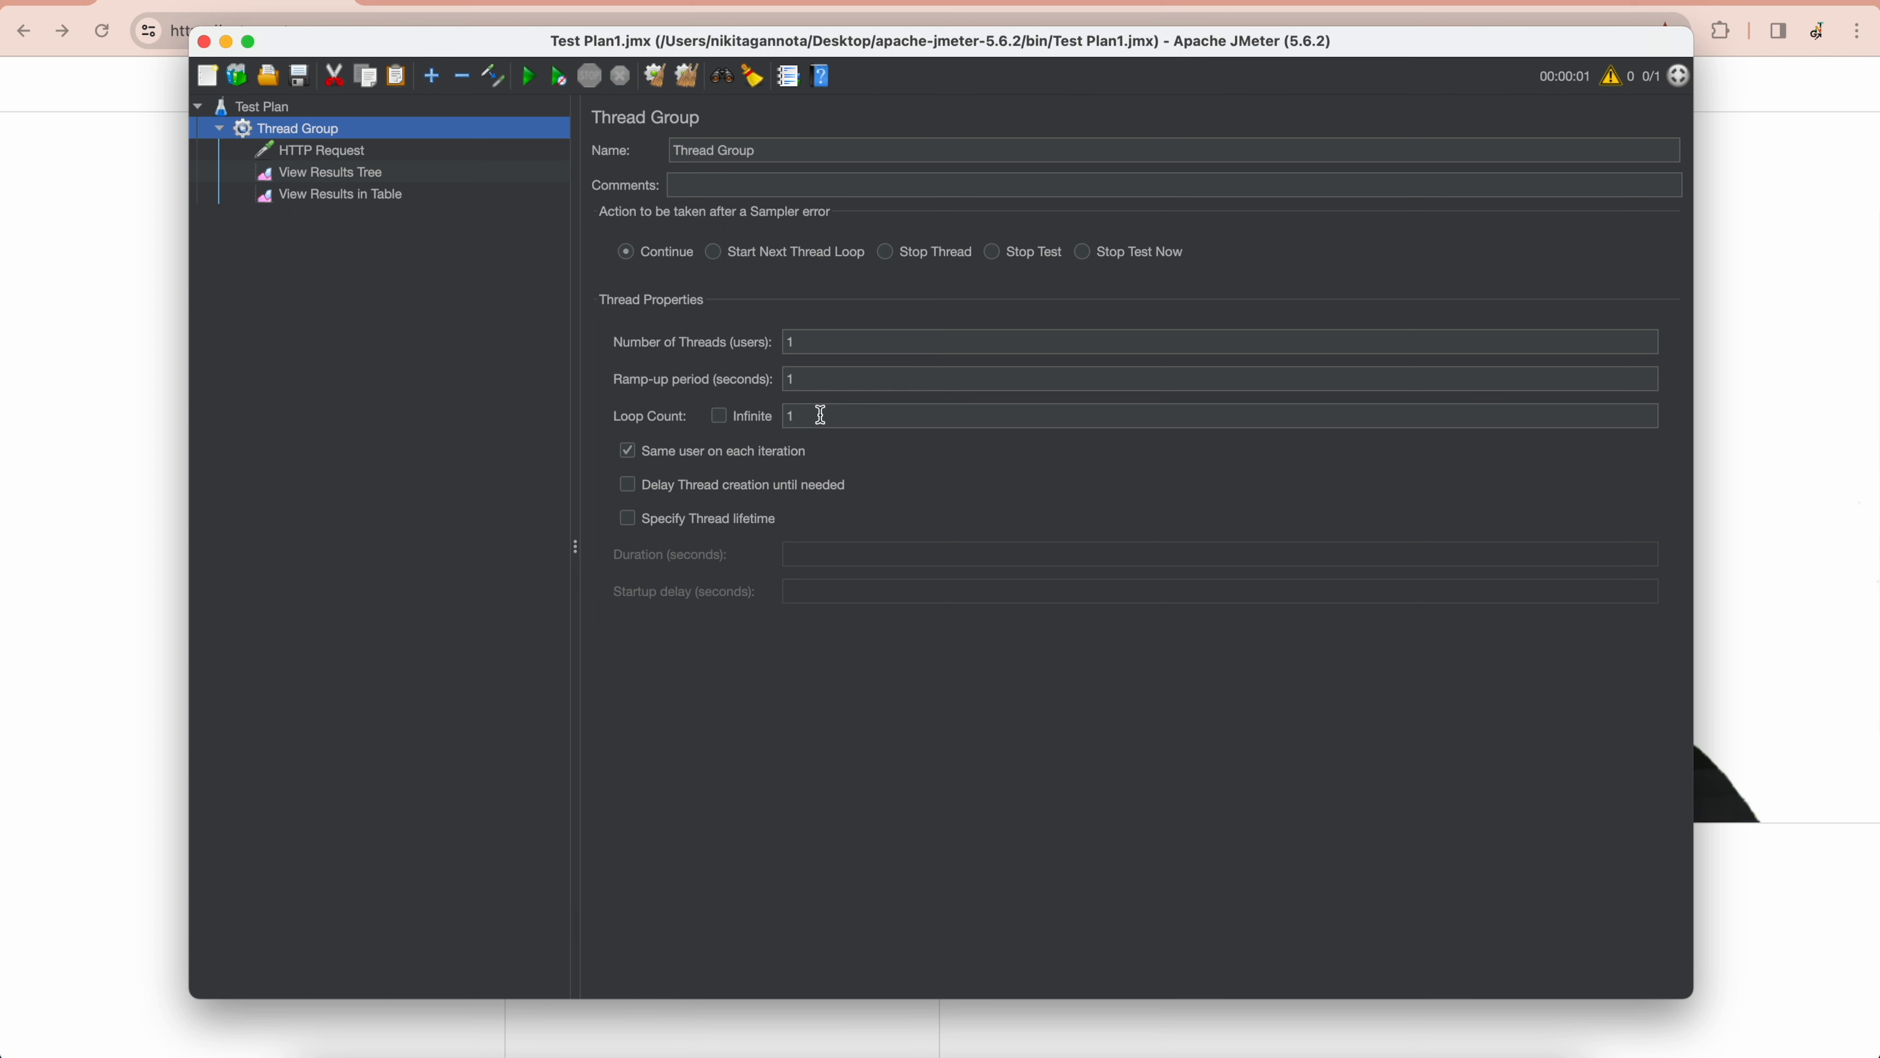
{"action": "left_click", "coordinate": [814, 341]}
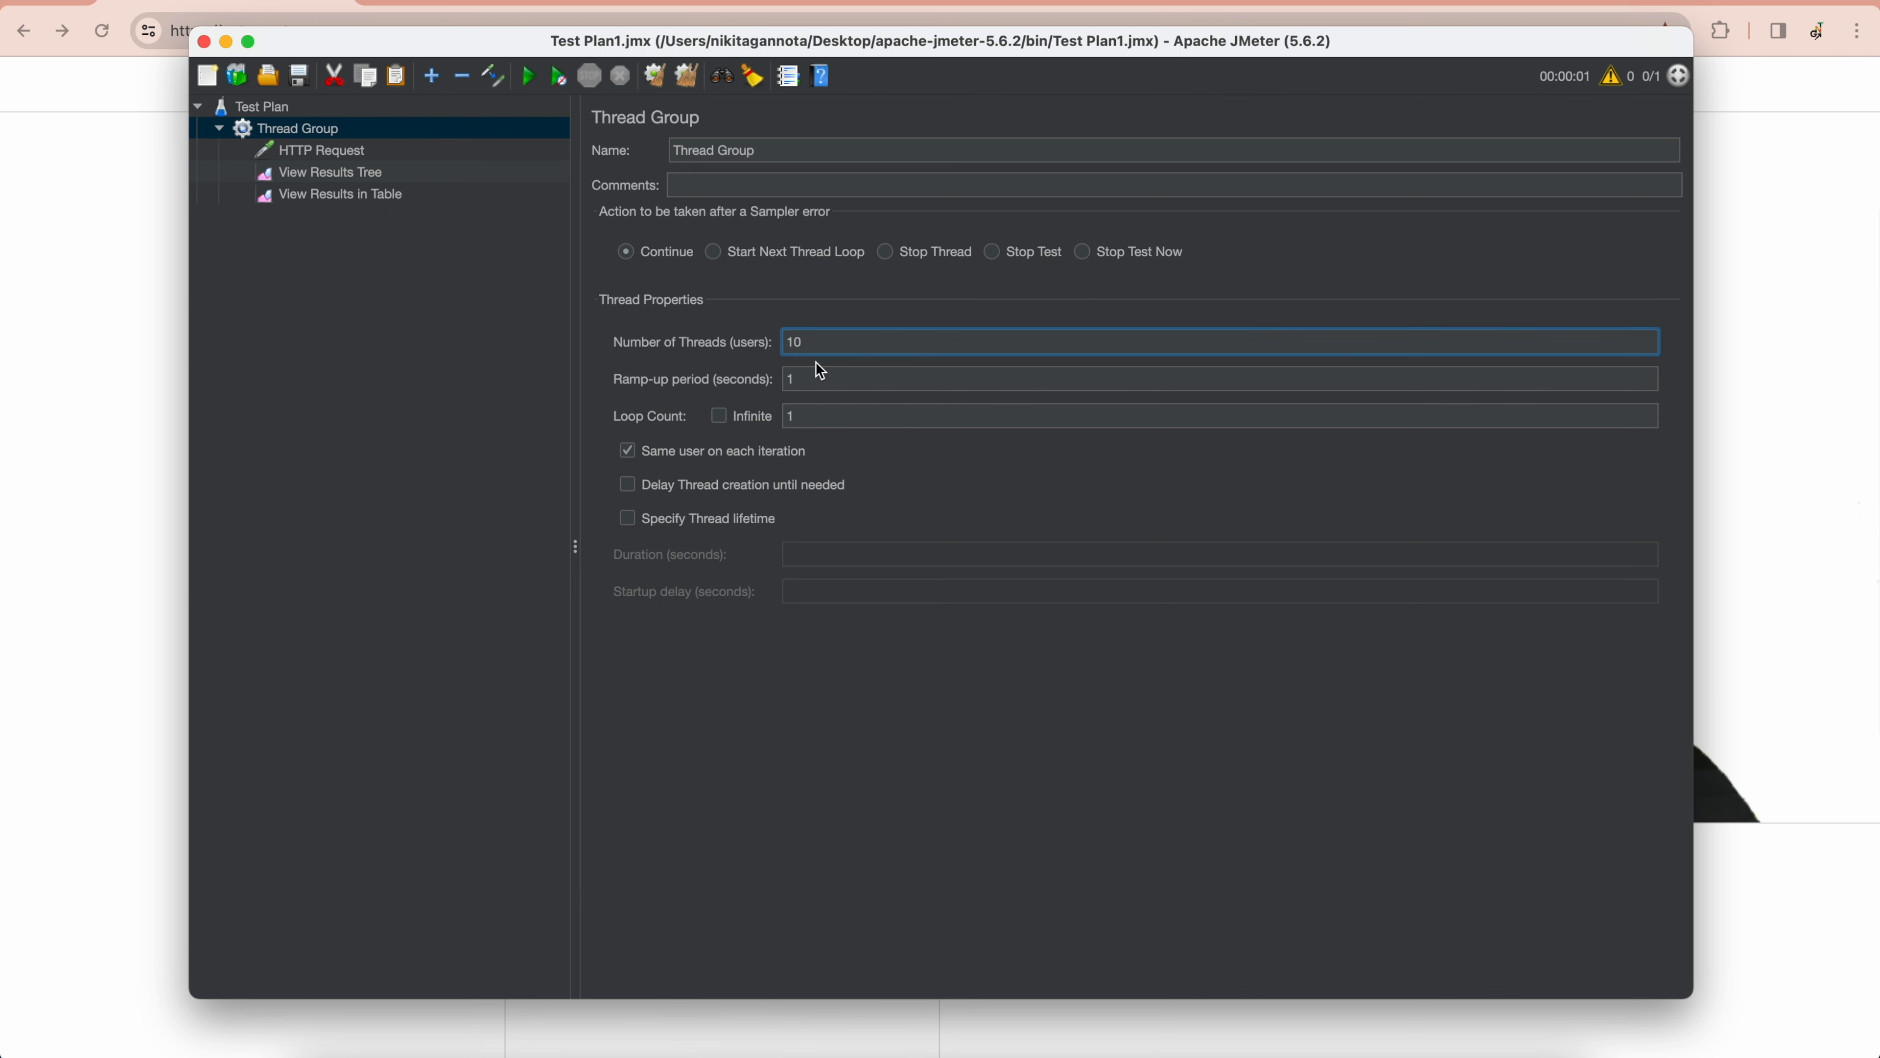
{"action": "left_click", "coordinate": [819, 386]}
{"action": "key", "text": "BackSpace"}
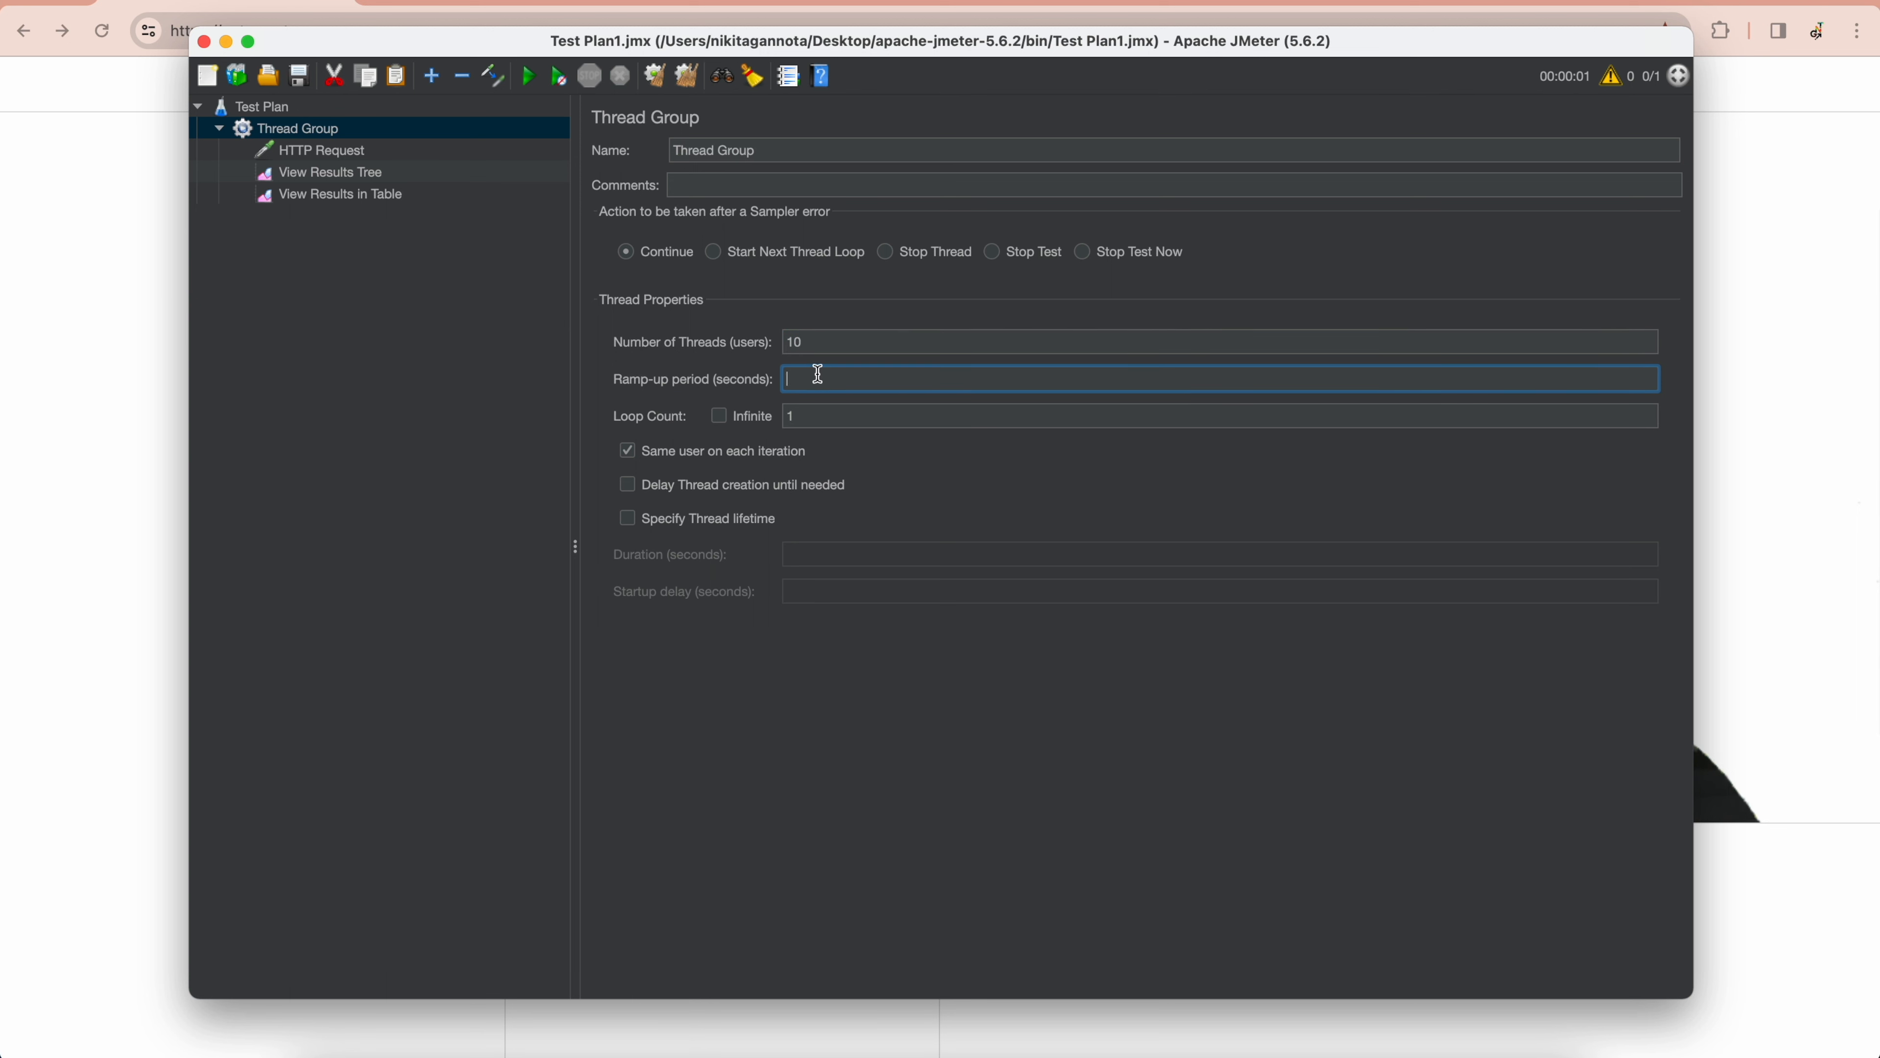
{"action": "type", "text": "3"}
- Clear all results of the previous run and check the results tree and the results table
{"action": "left_click", "coordinate": [661, 82]}
{"action": "left_click", "coordinate": [298, 111]}
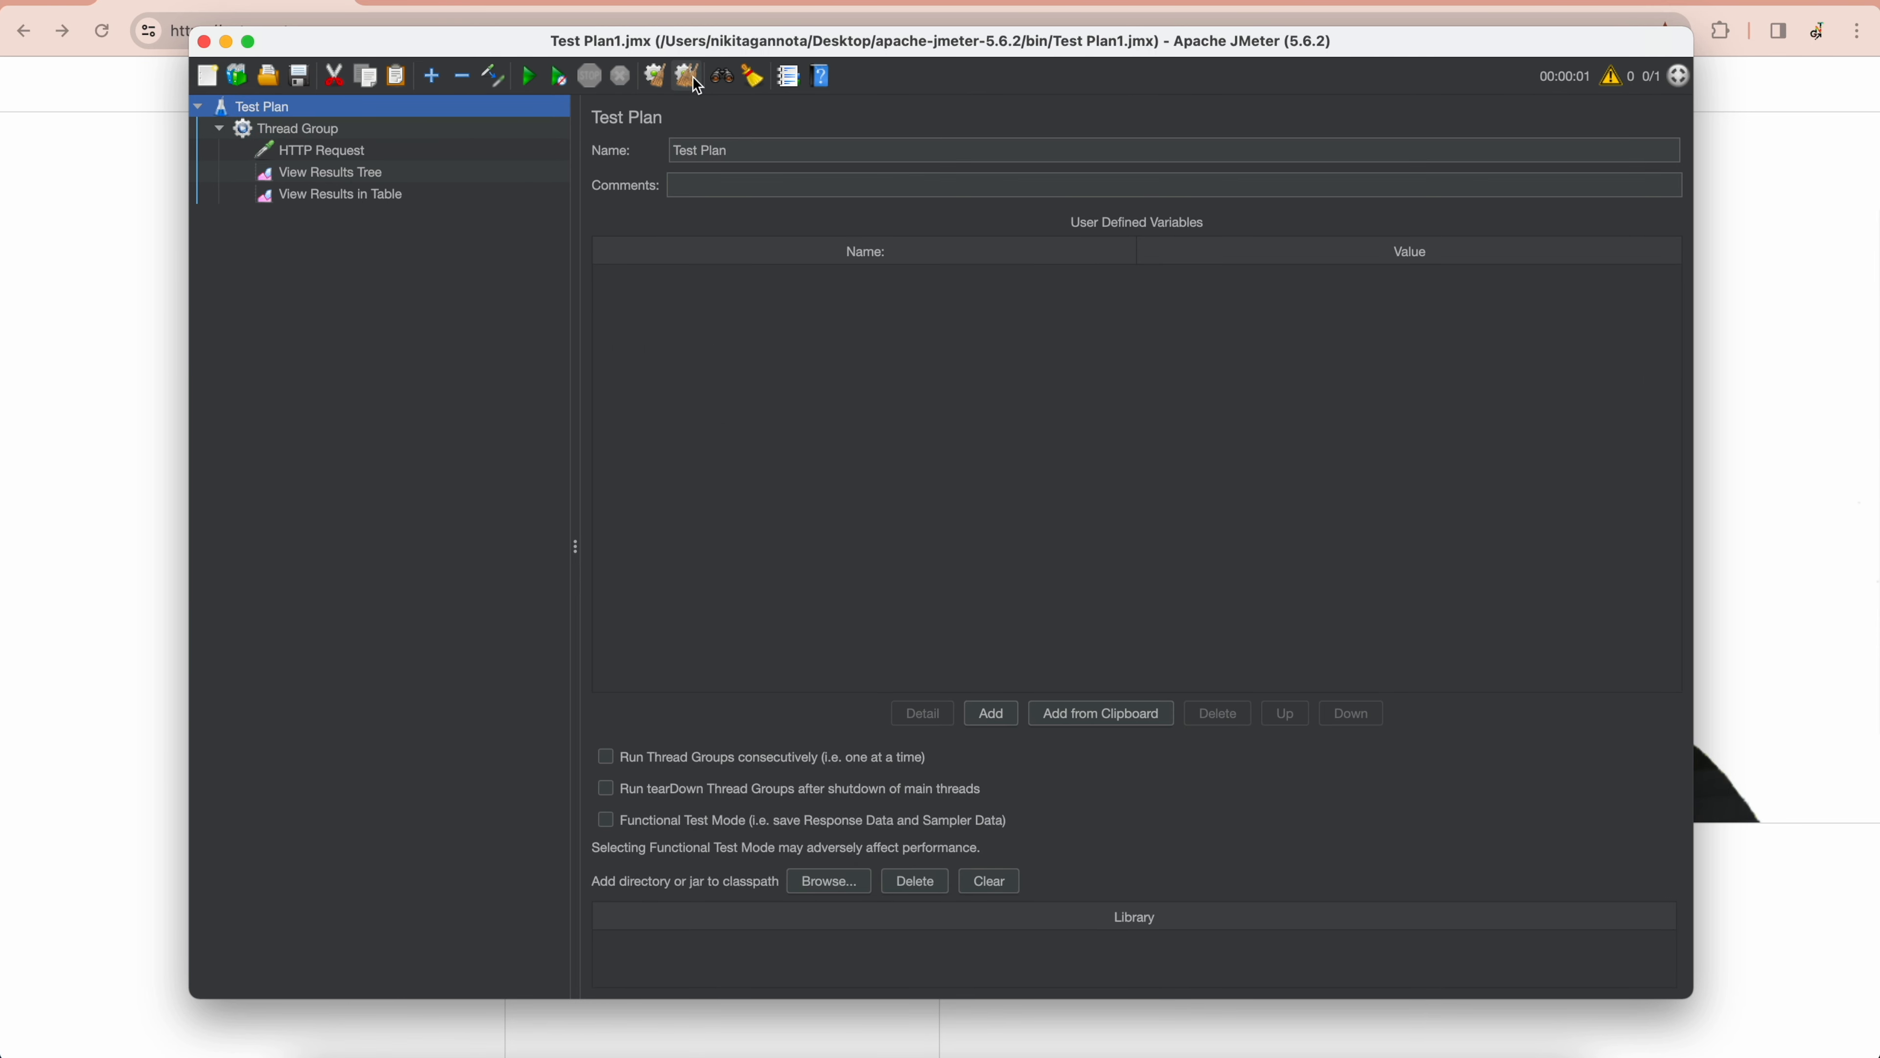
{"action": "left_click", "coordinate": [512, 176]}
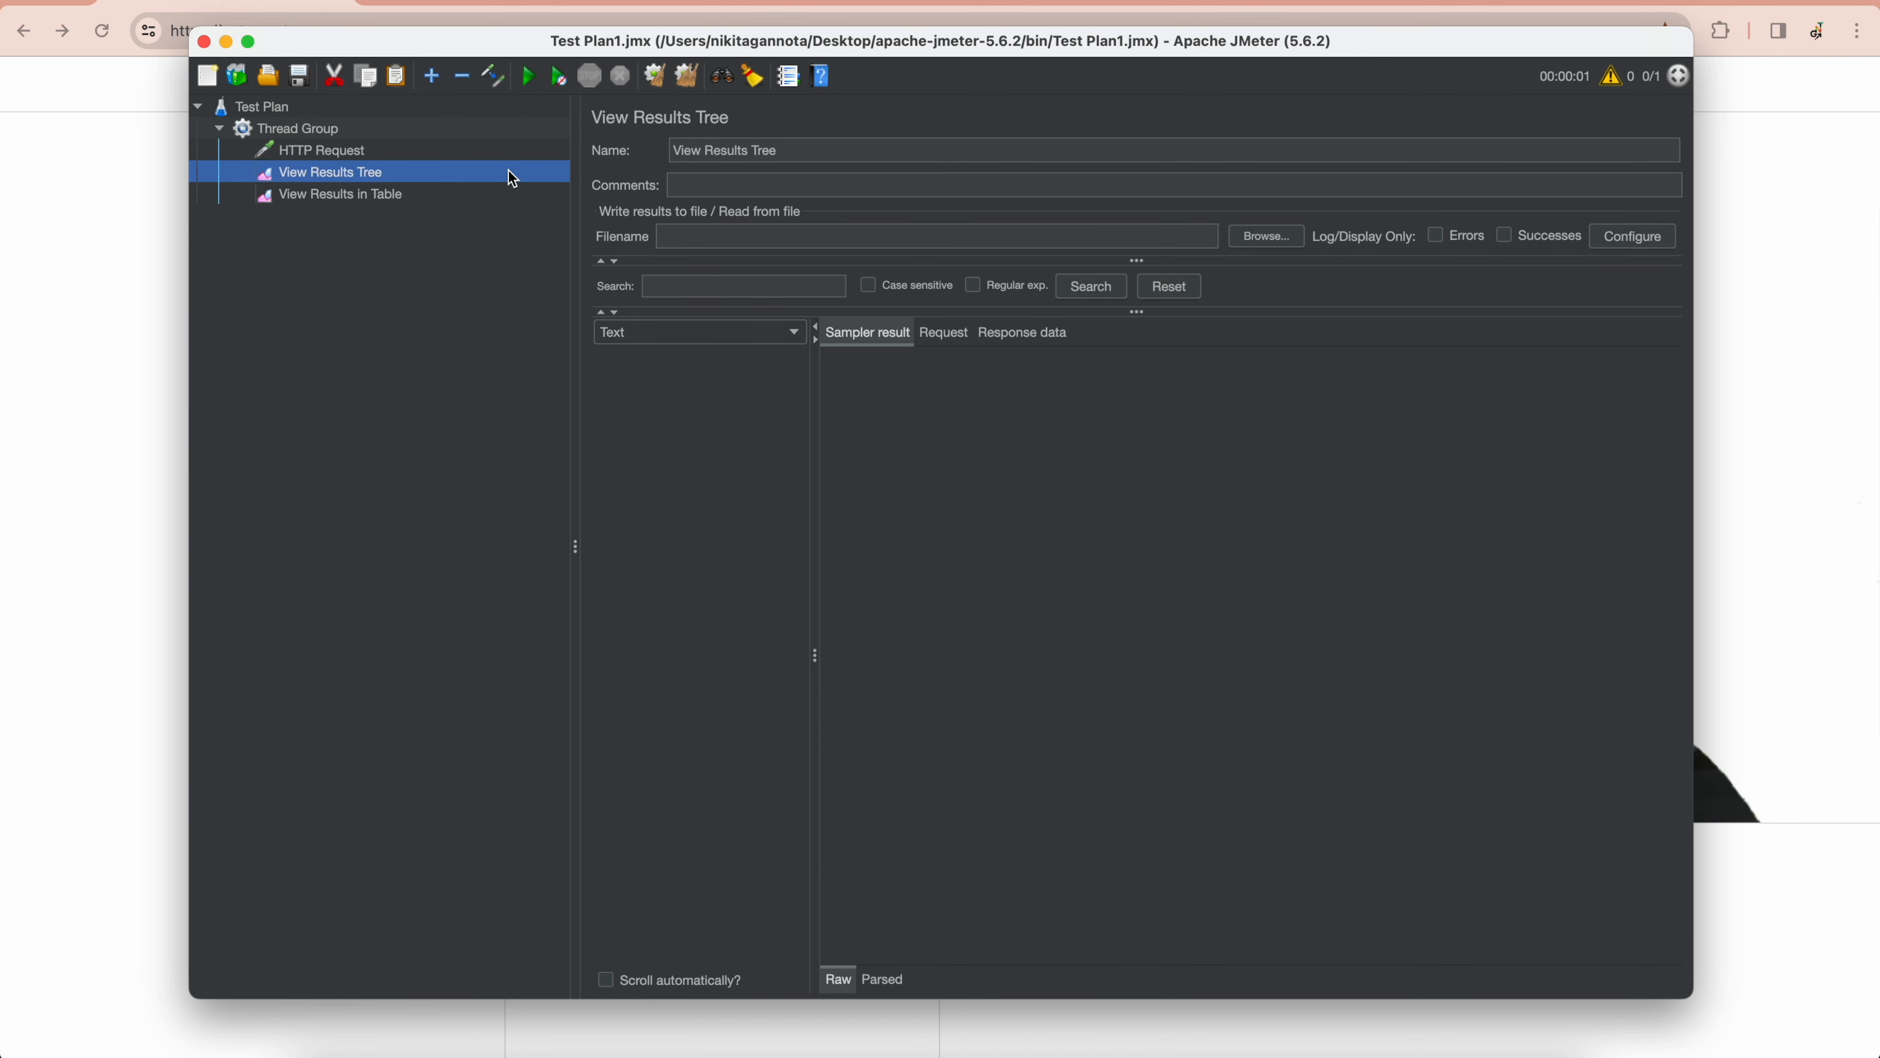
{"action": "left_click", "coordinate": [503, 195]}
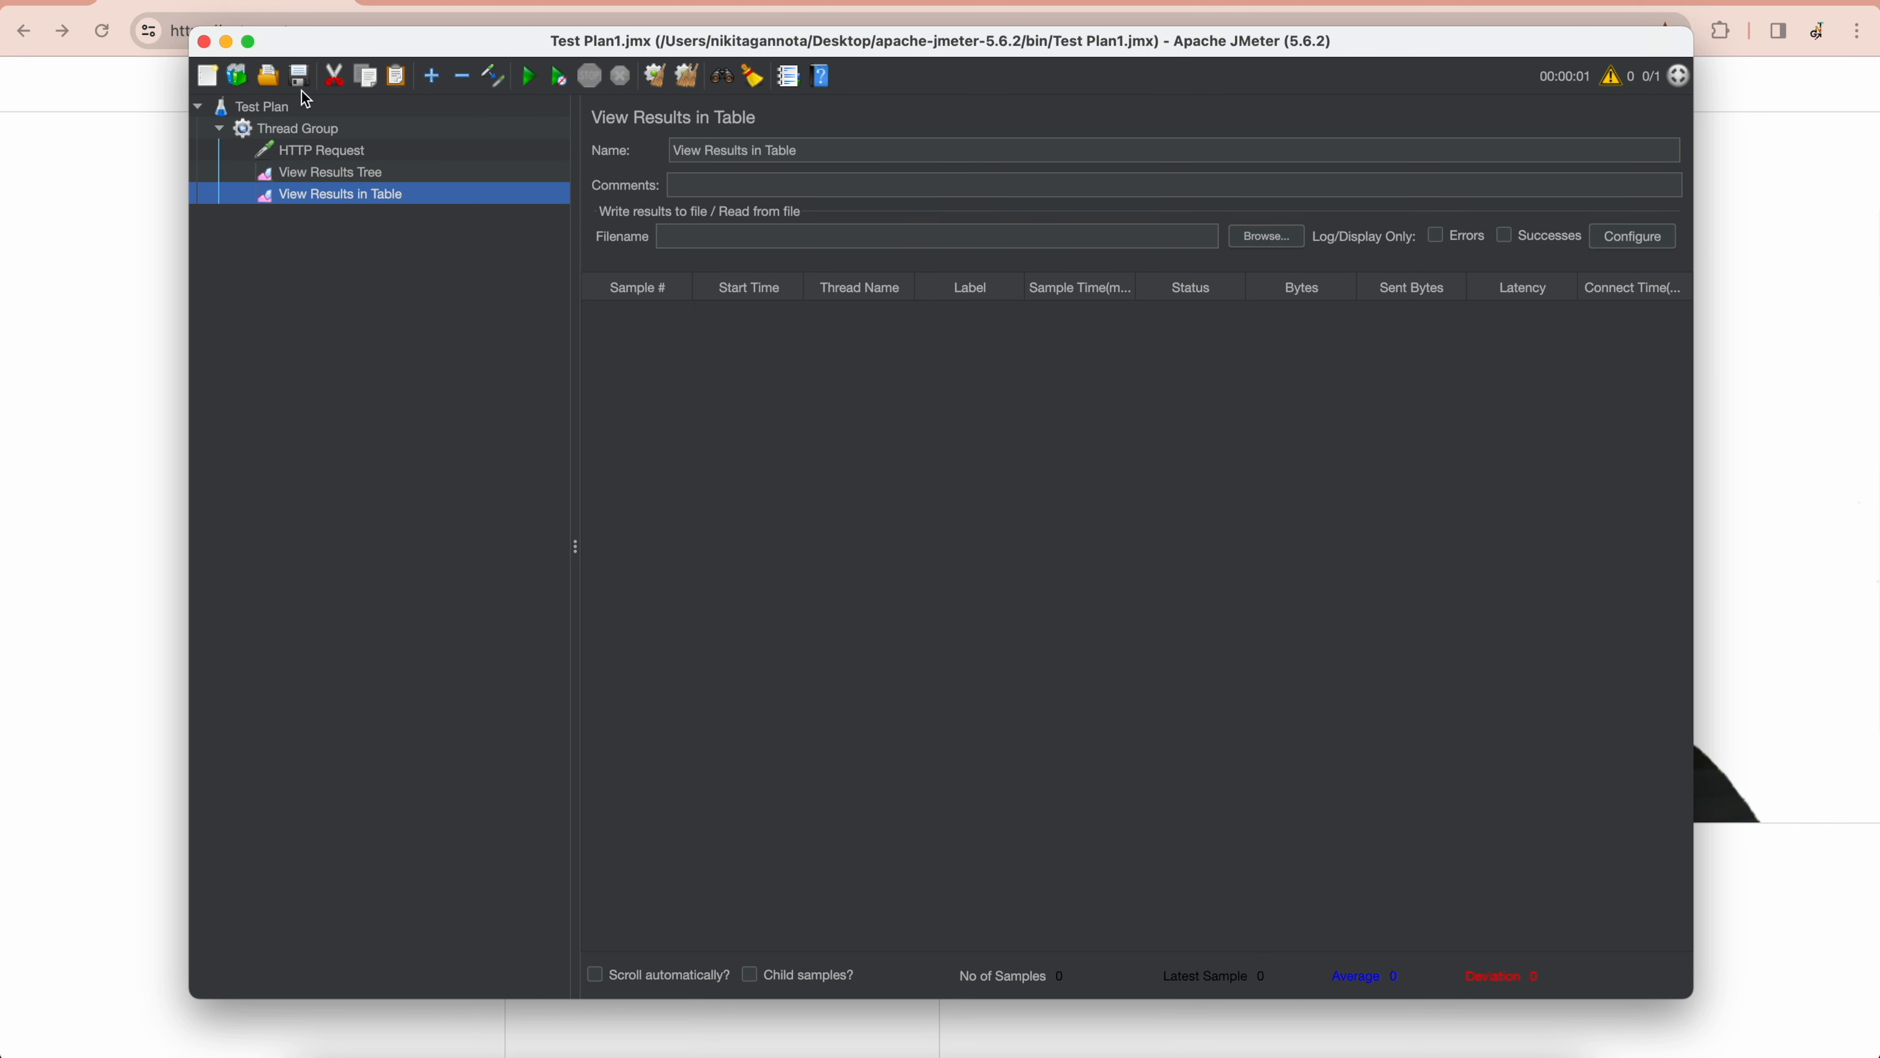
- Run the test plan with the new thread settings and inspect several HTTP Request samples in the results tree
{"action": "left_click", "coordinate": [290, 109]}
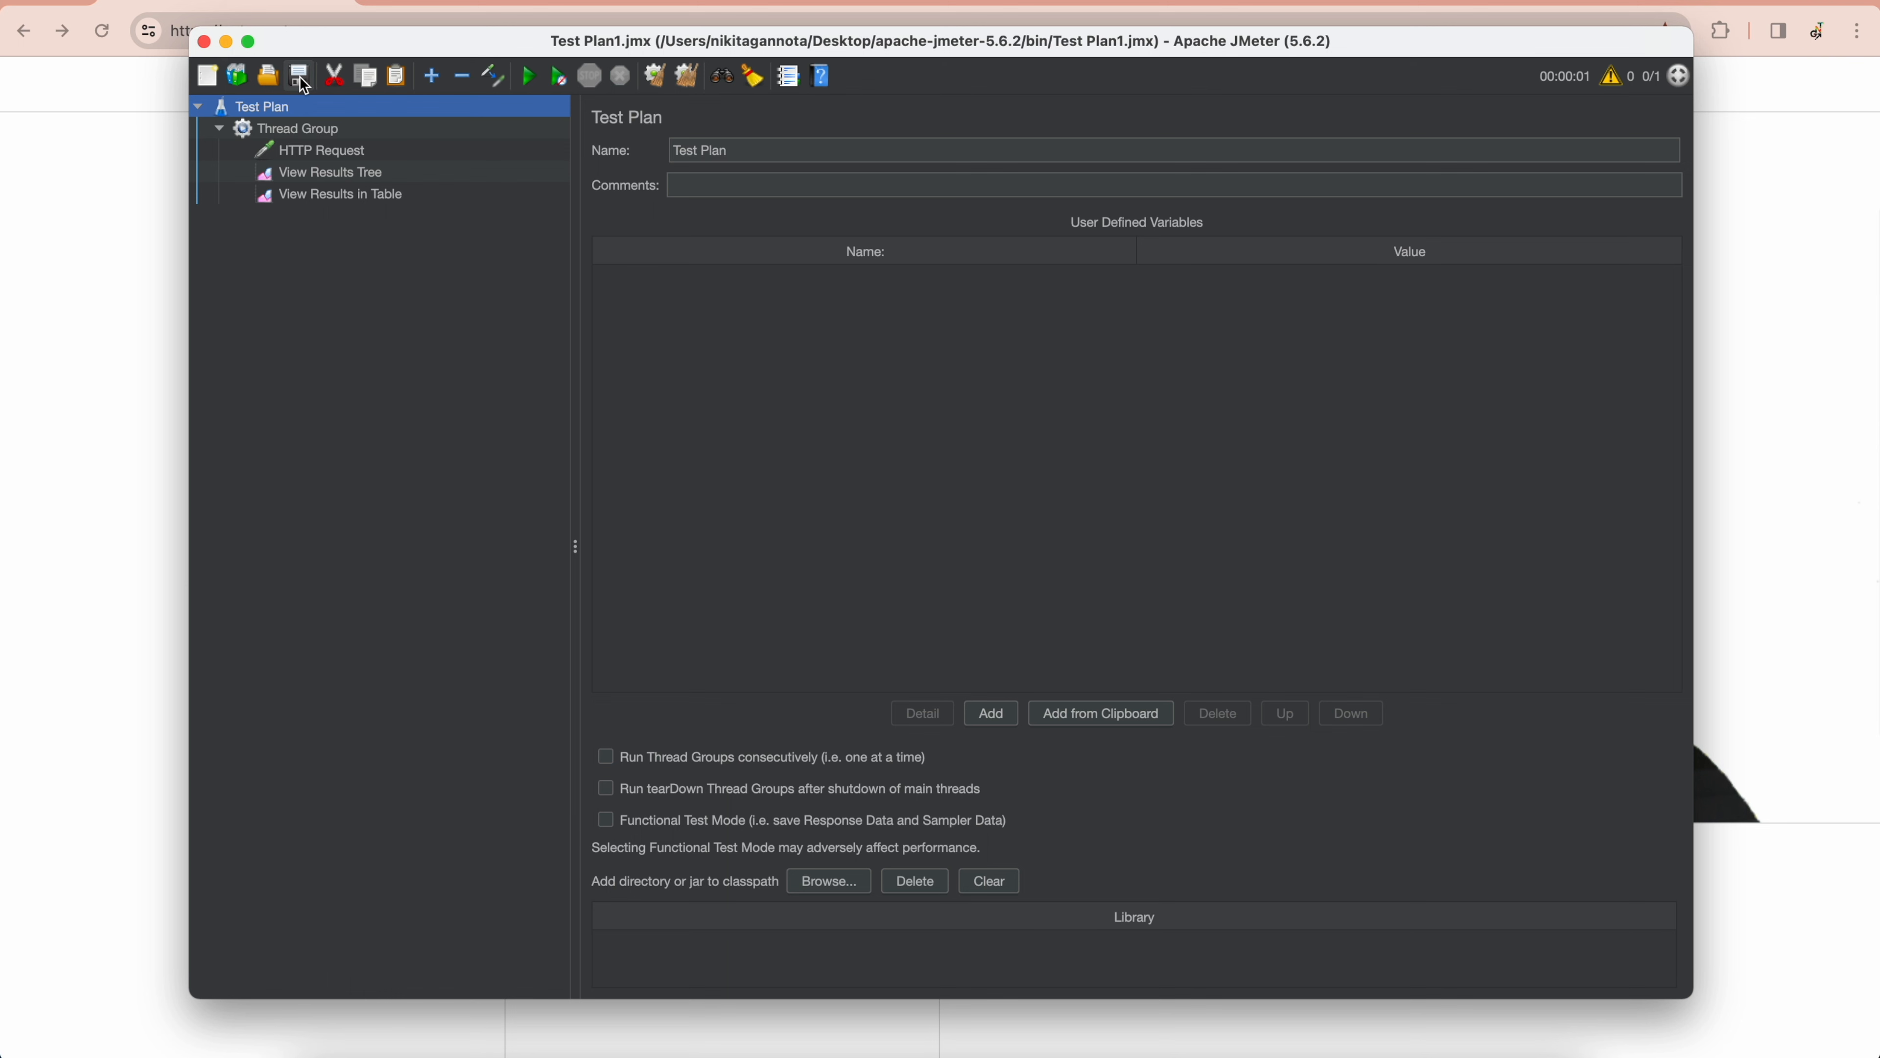
{"action": "left_click", "coordinate": [535, 76]}
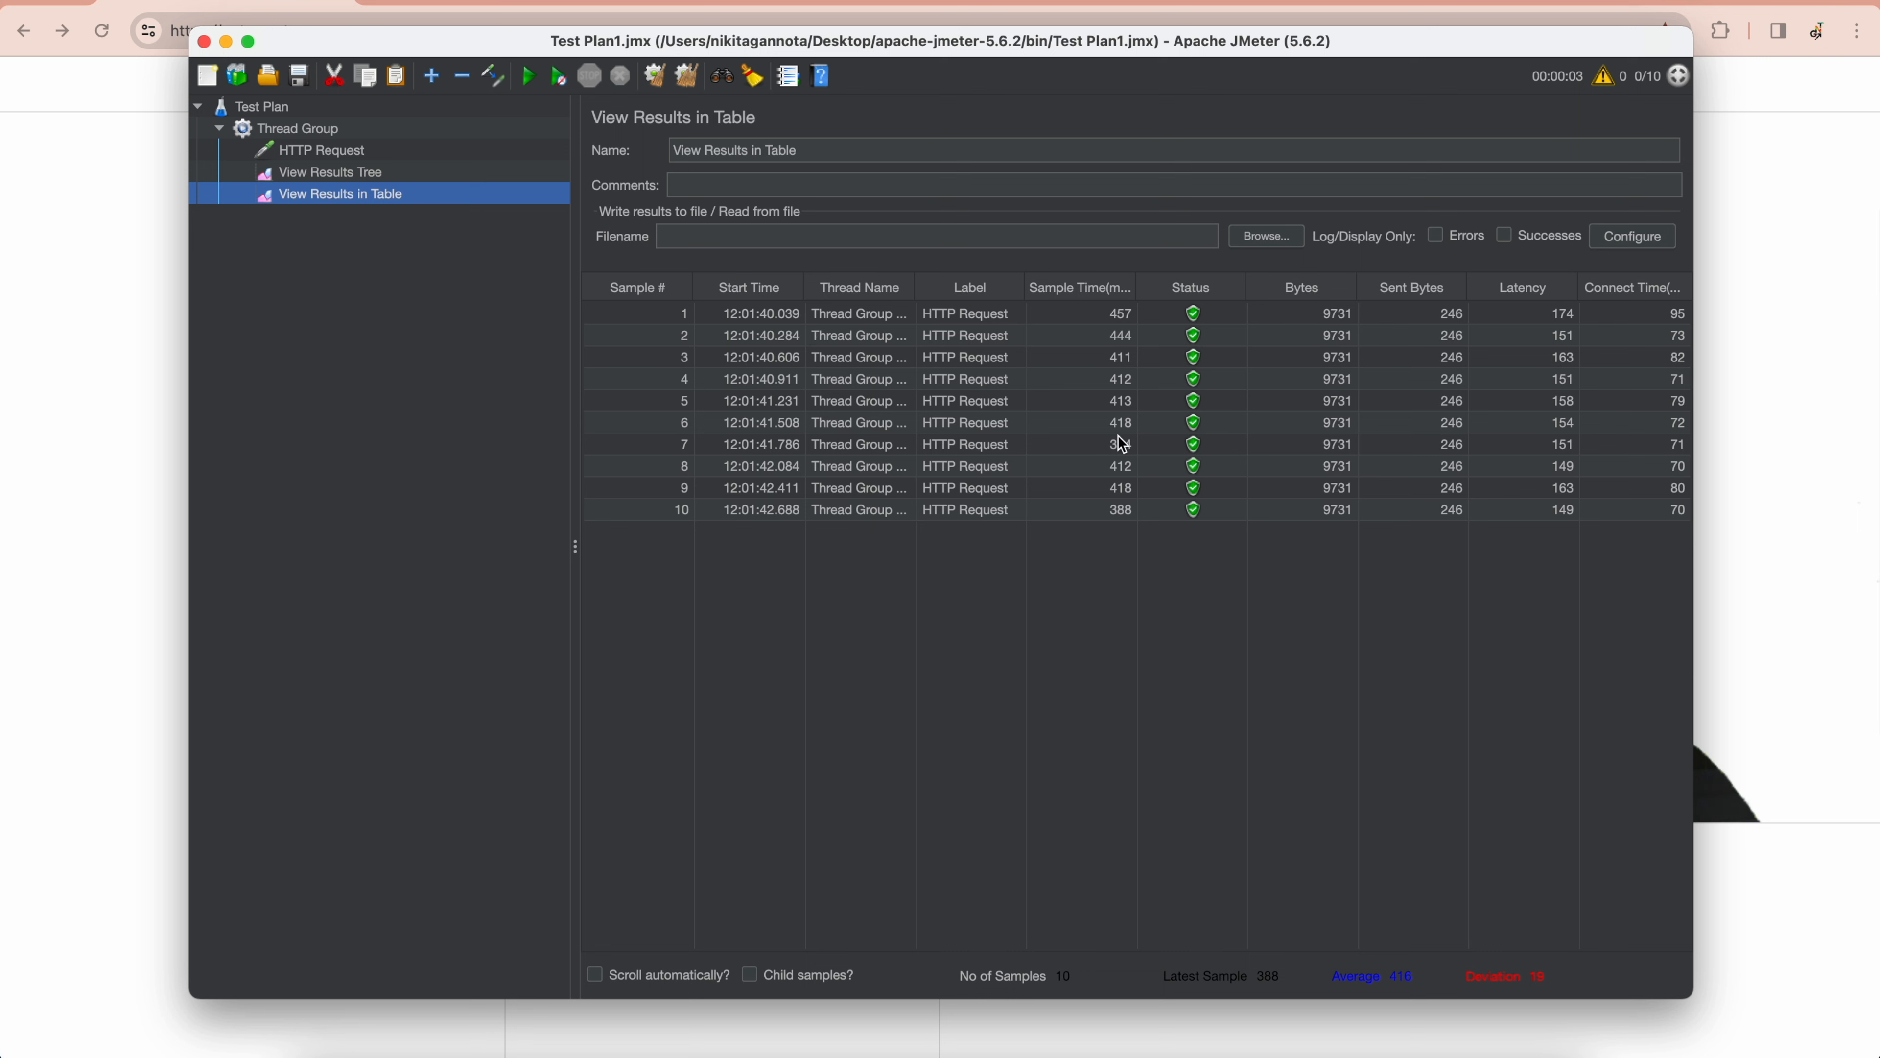
{"action": "left_click", "coordinate": [496, 172]}
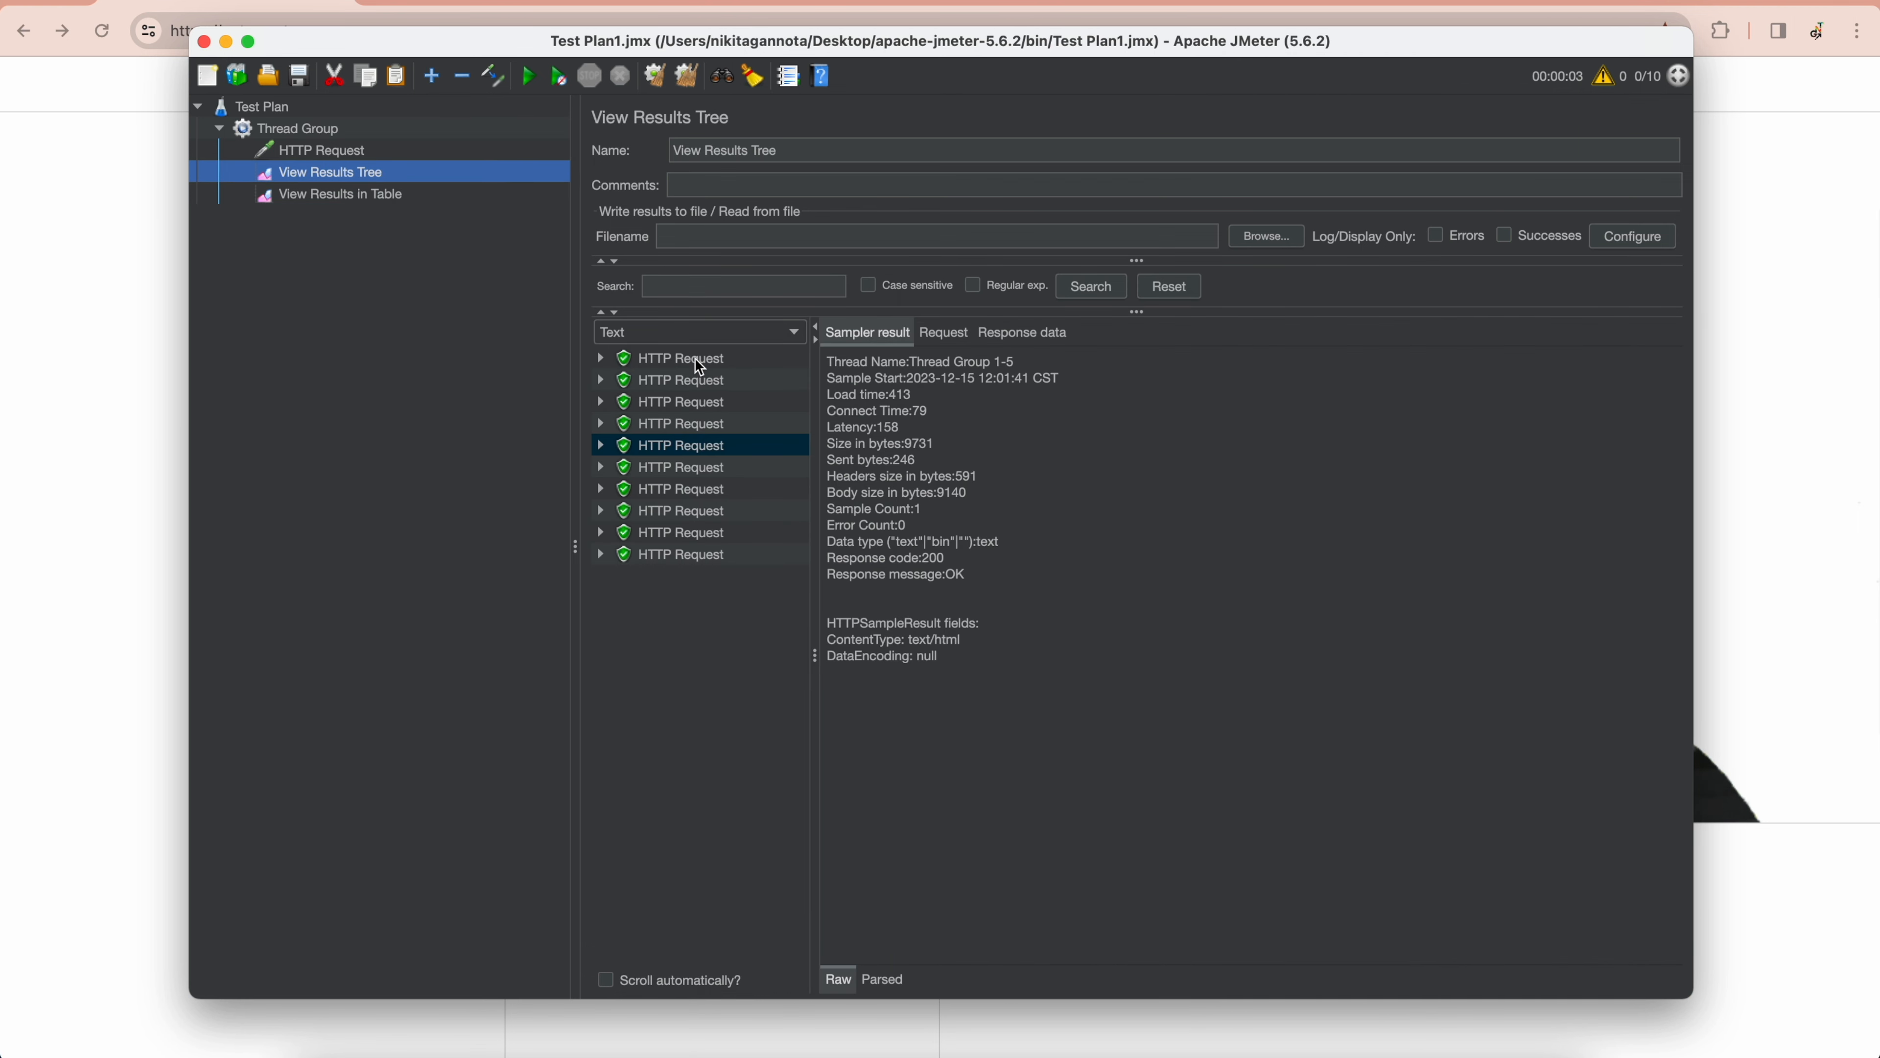
{"action": "left_click", "coordinate": [700, 361]}
{"action": "left_click", "coordinate": [700, 402]}
{"action": "left_click", "coordinate": [709, 446]}
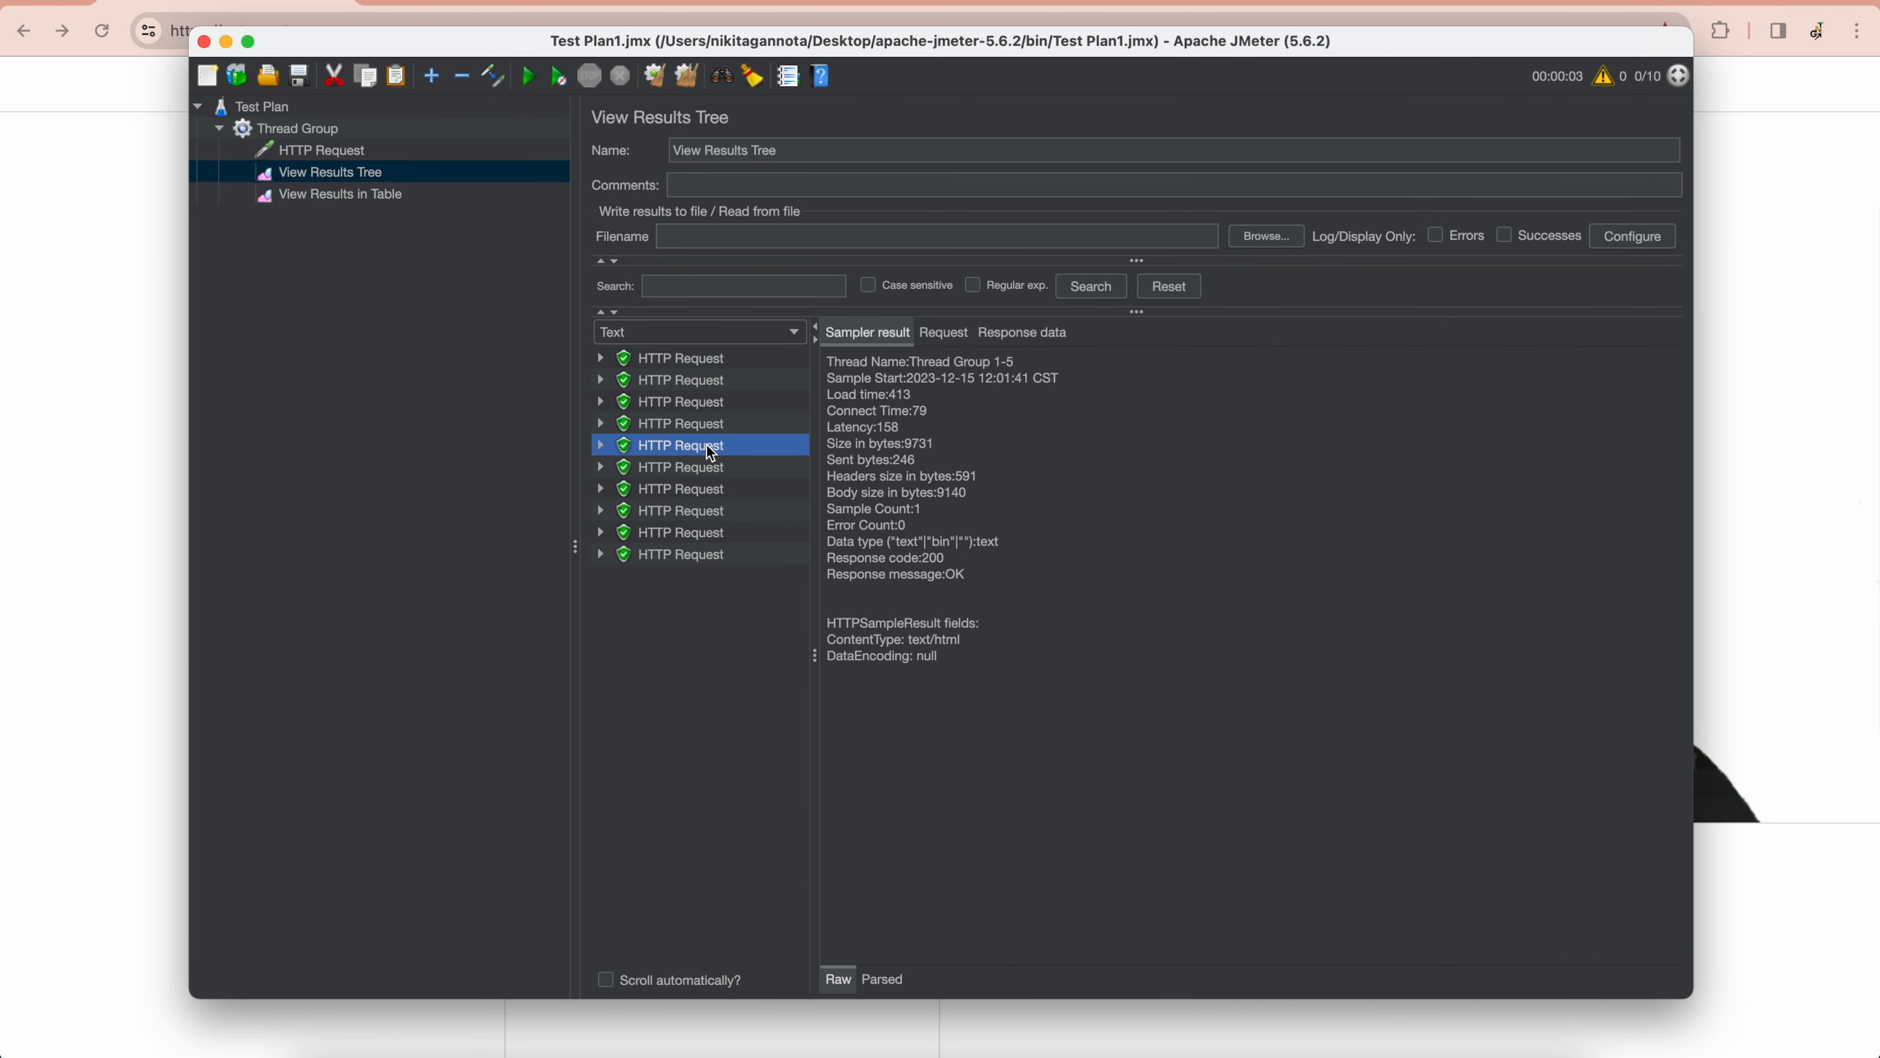